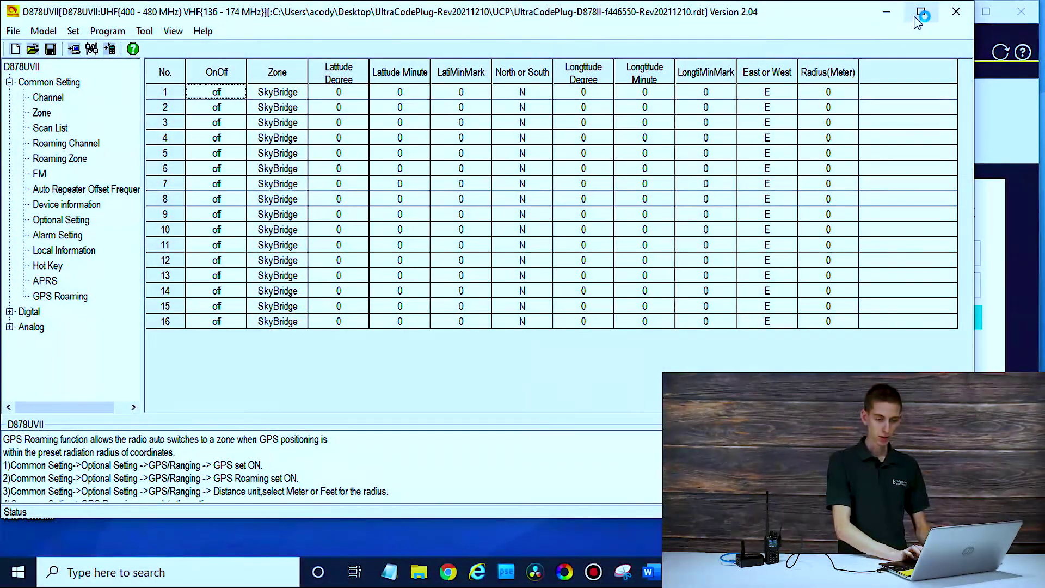
# Maximize the CPS window, show the Channel list and pick COM3 as the comm port.
pyautogui.click(921, 12)
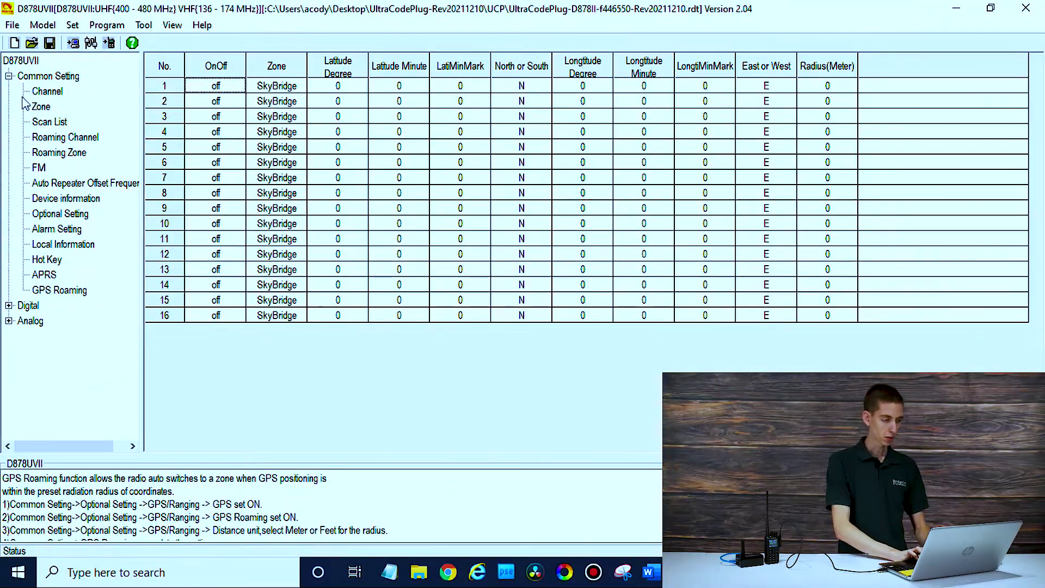
pyautogui.click(51, 94)
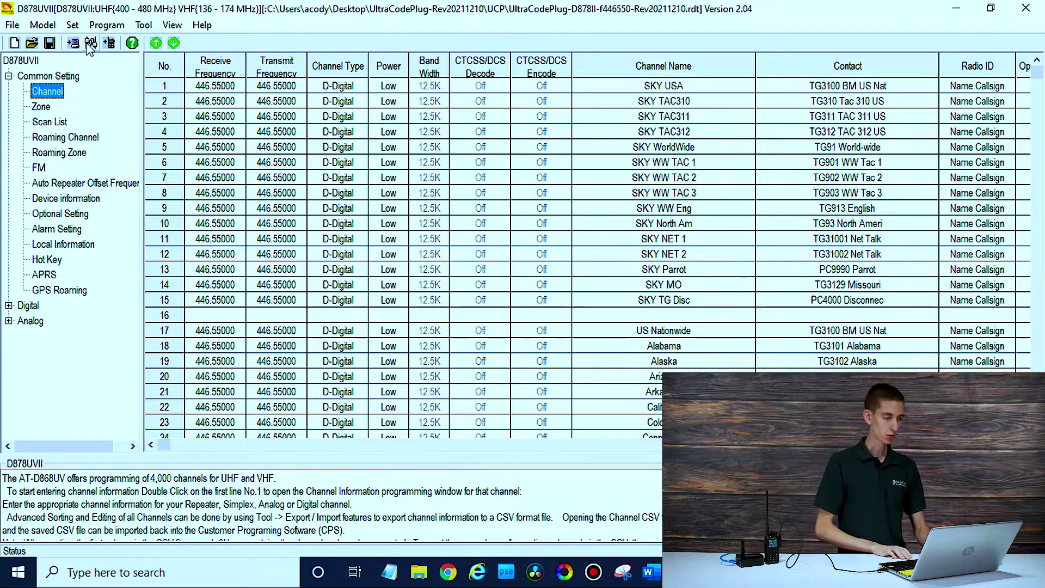
pyautogui.click(90, 44)
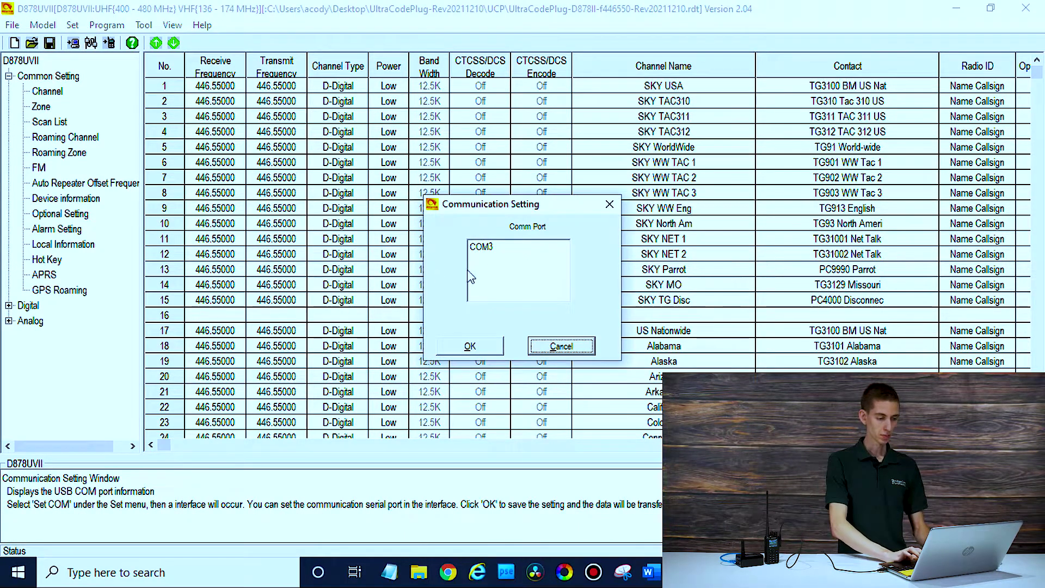
pyautogui.click(527, 248)
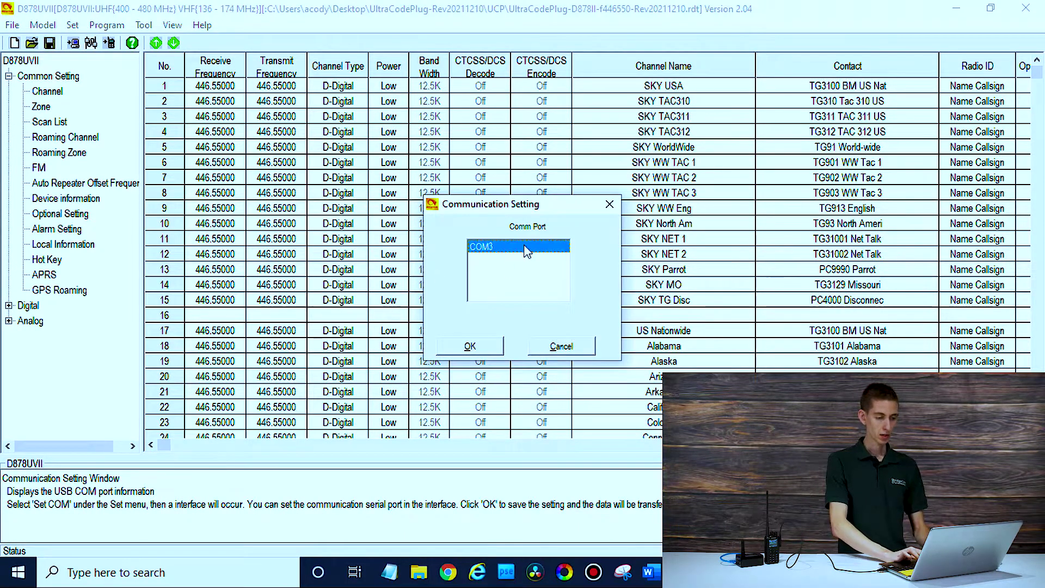
# Confirm COM3, then read the radio's codeplug, including Other Data, into the software.
pyautogui.click(469, 347)
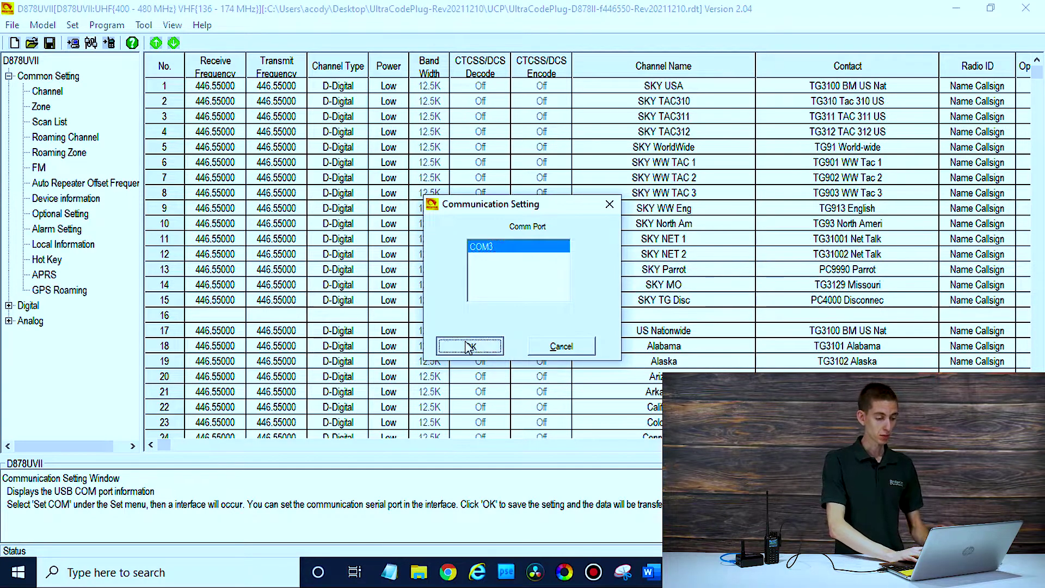
pyautogui.click(73, 43)
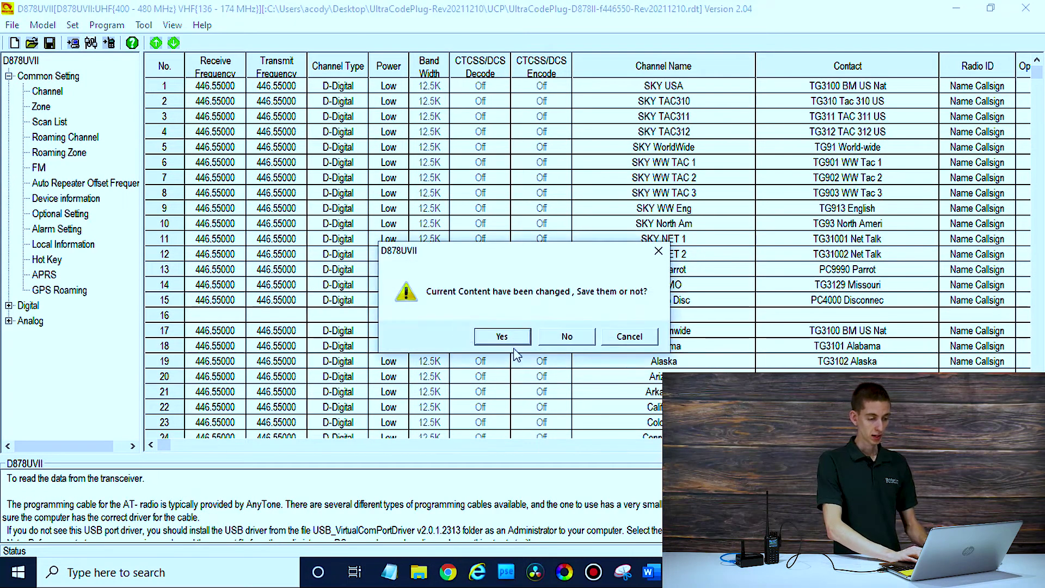
pyautogui.click(580, 337)
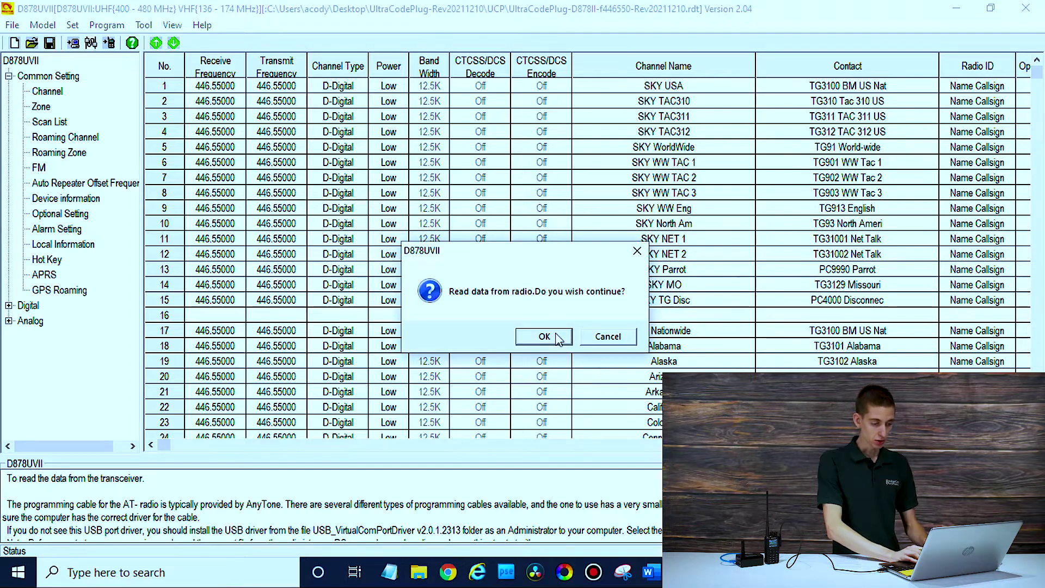
pyautogui.click(551, 337)
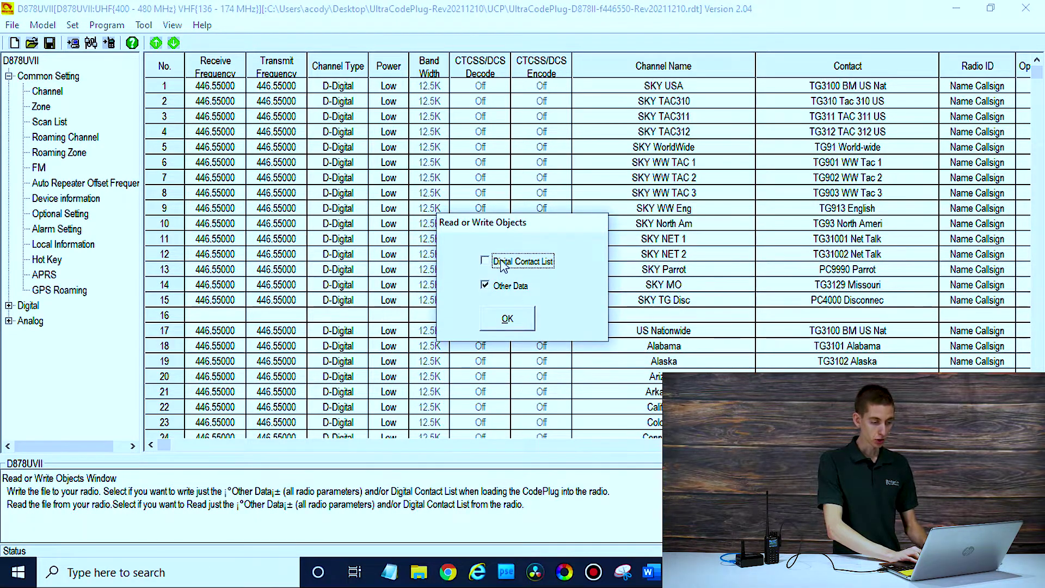
pyautogui.click(507, 319)
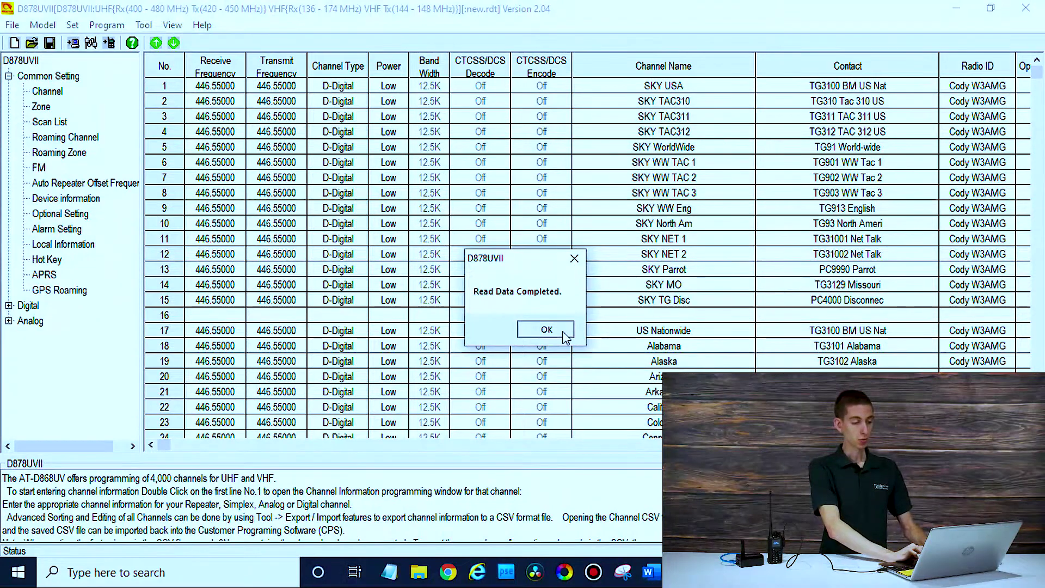
pyautogui.click(562, 329)
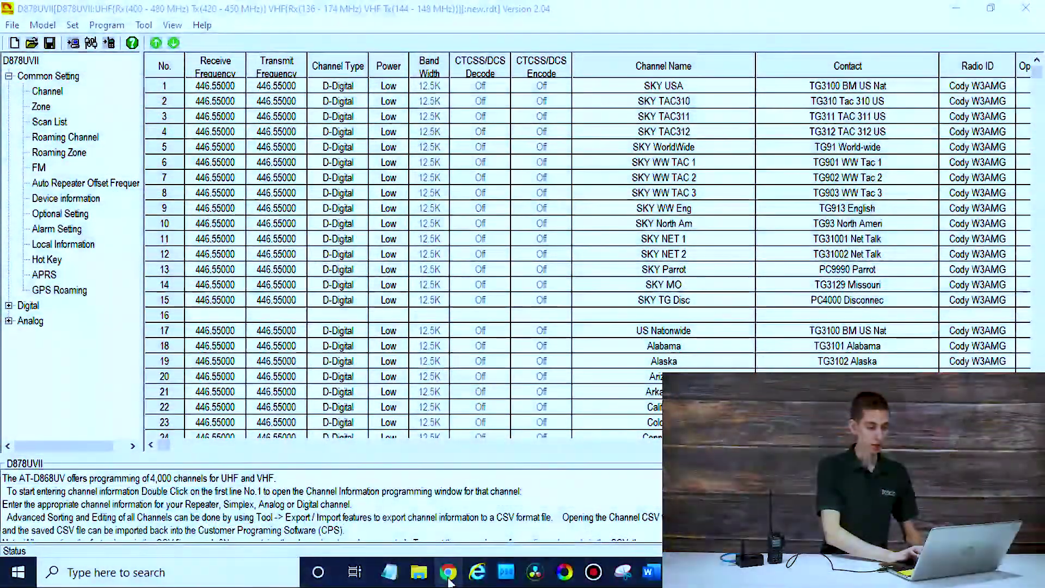
# Go to repeaterbook.com and bring up the North American Repeaters state map.
pyautogui.click(448, 581)
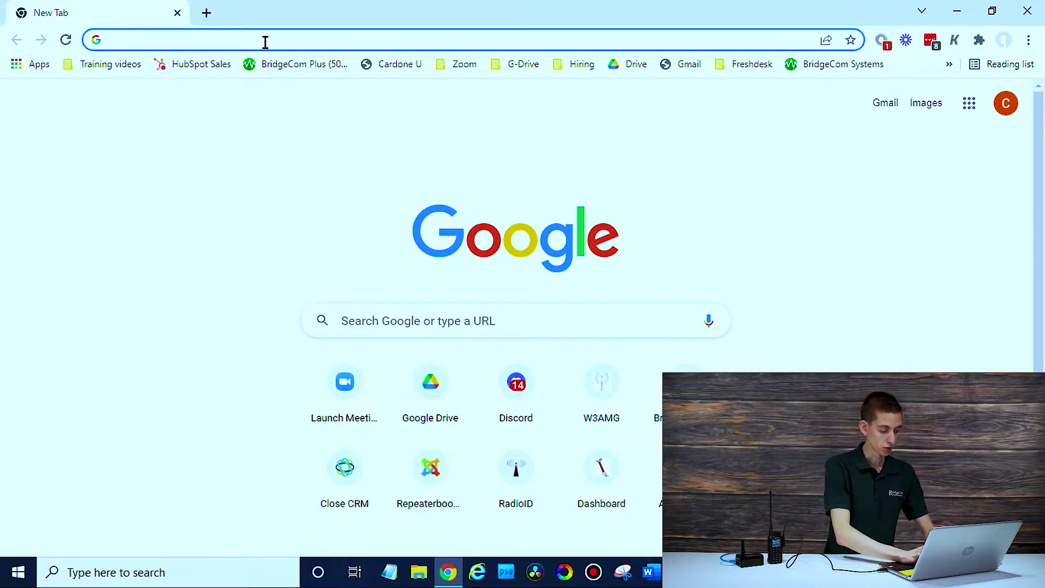
pyautogui.write('re')
pyautogui.press('Return')
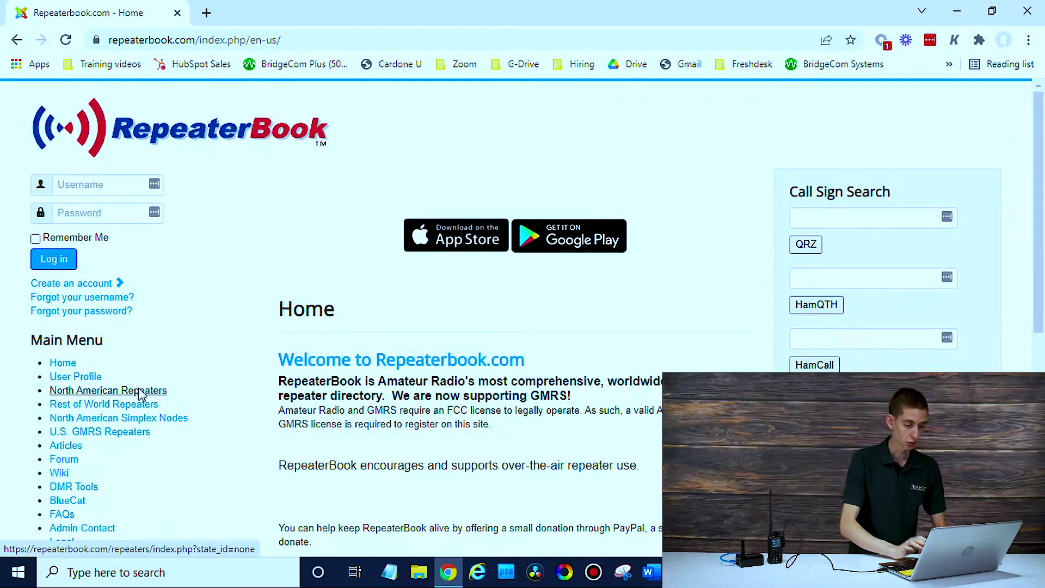
pyautogui.click(140, 394)
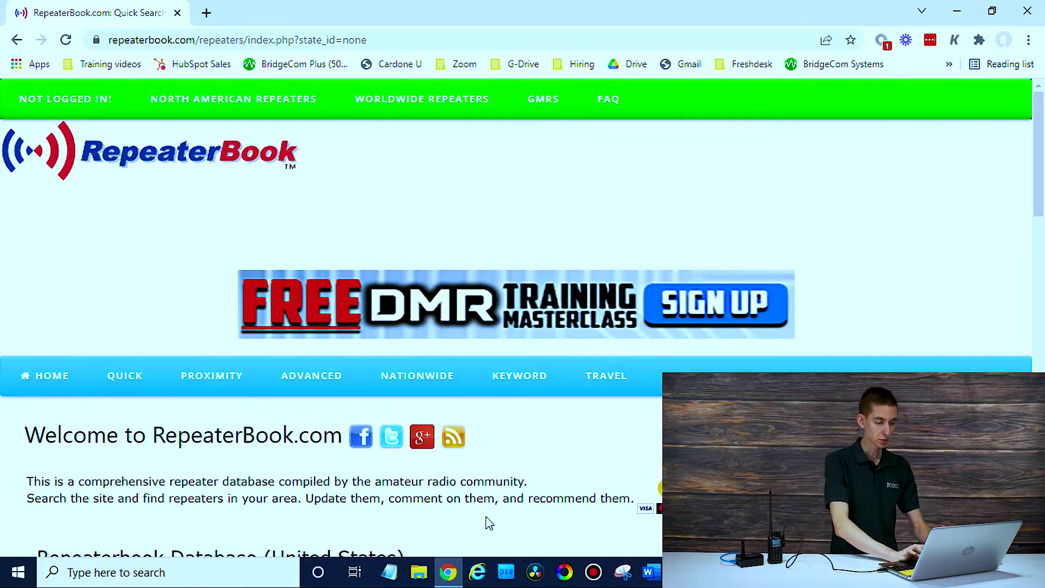
pyautogui.scroll(-6, 544, 478)
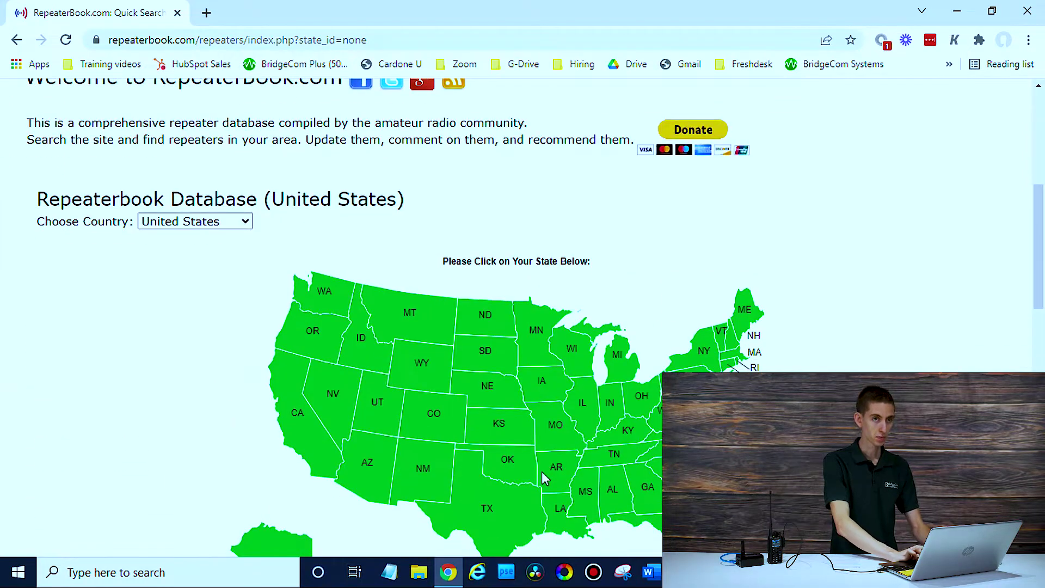
# Pick Missouri and filter by the DMR feature, dismissing the pop-up ad along the way.
pyautogui.click(555, 435)
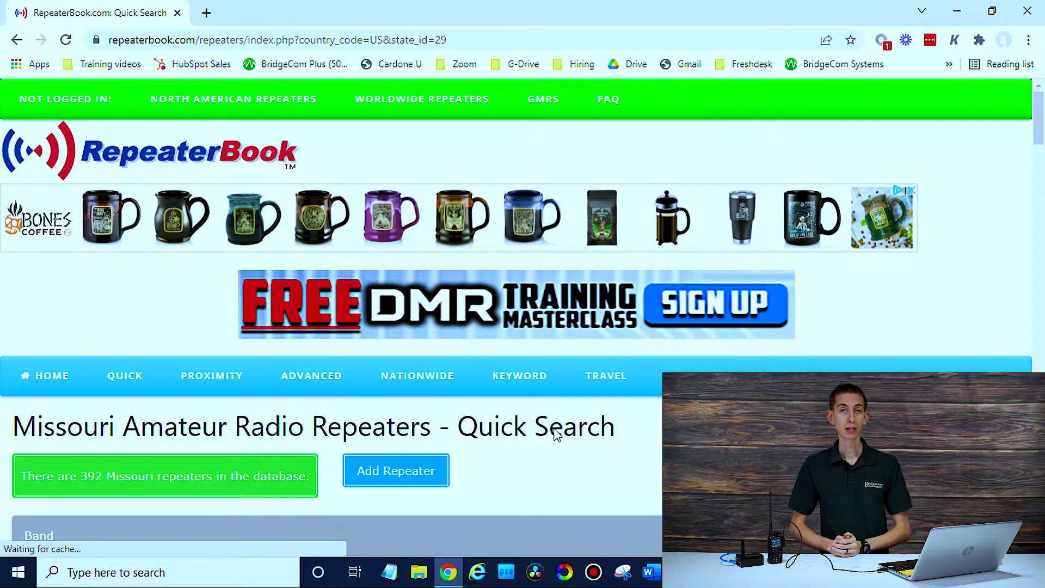
pyautogui.scroll(-4, 619, 434)
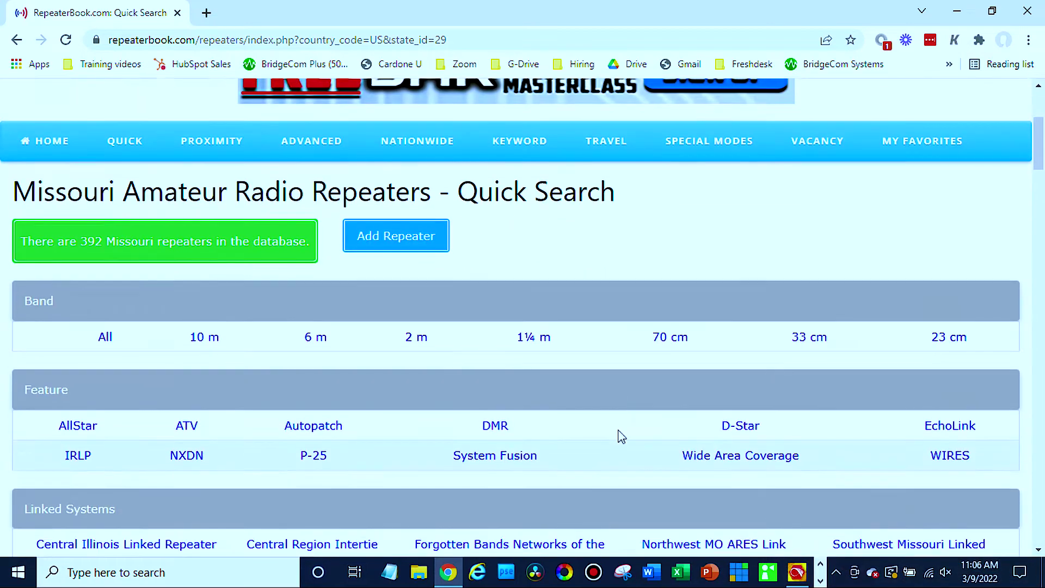
pyautogui.scroll(-1, 622, 436)
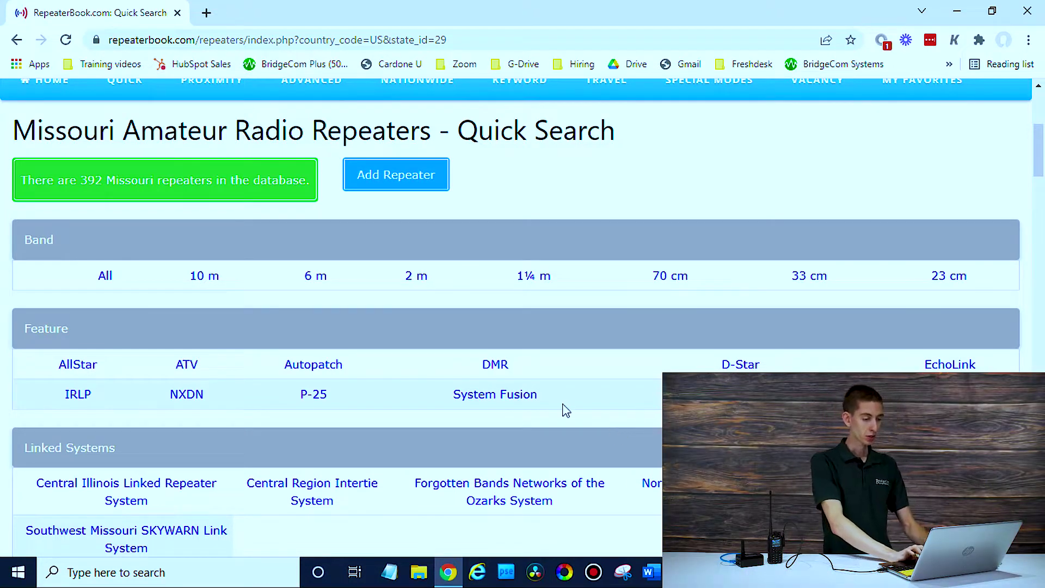
pyautogui.click(495, 365)
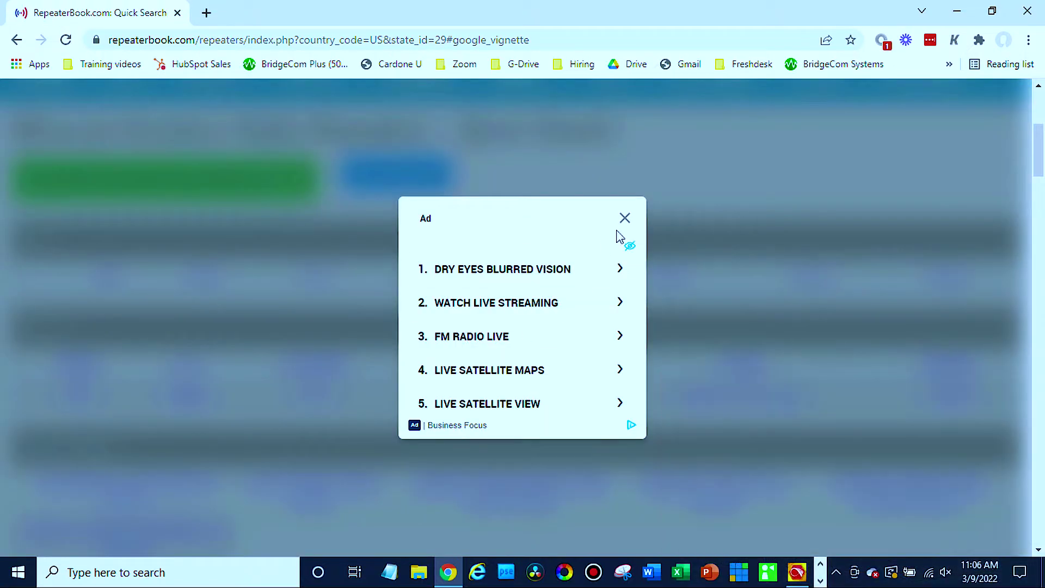
pyautogui.click(623, 221)
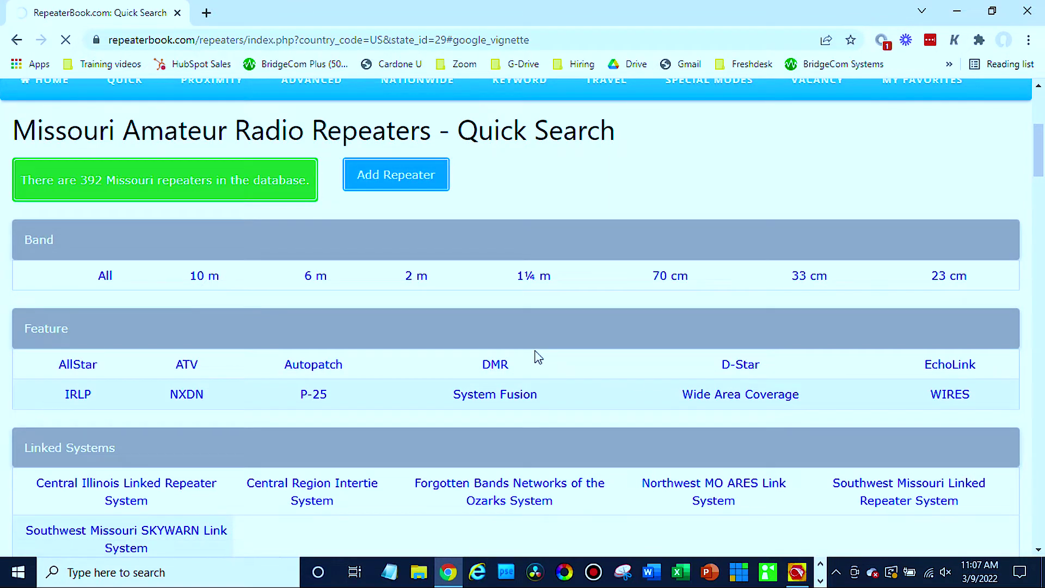
pyautogui.click(499, 366)
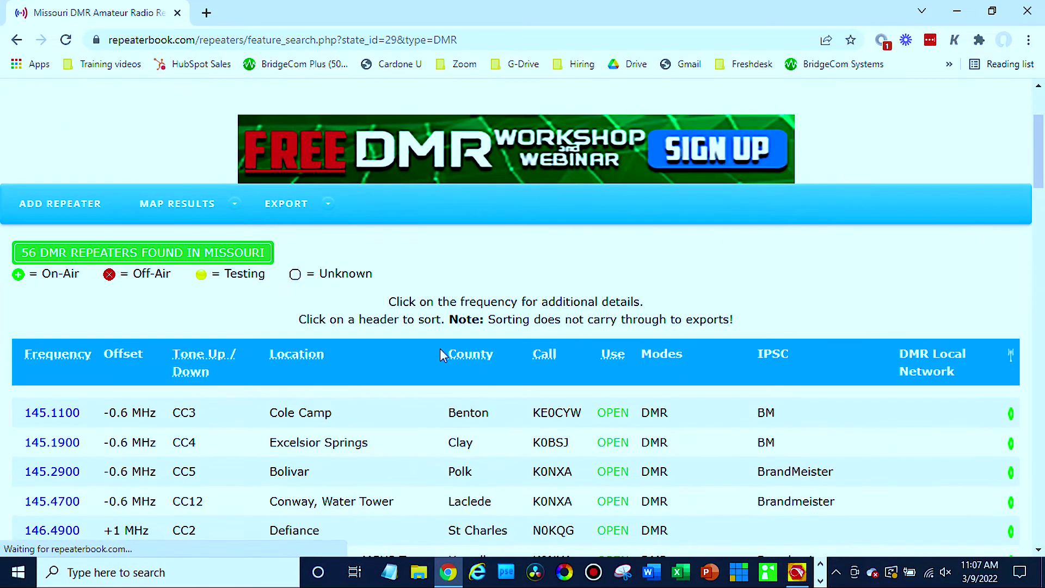
# Search the page for 'kci' to find the Trimble KCI Airport repeater at 444.4625.
pyautogui.hotkey('ctrl', 'f')
pyautogui.write('mci')
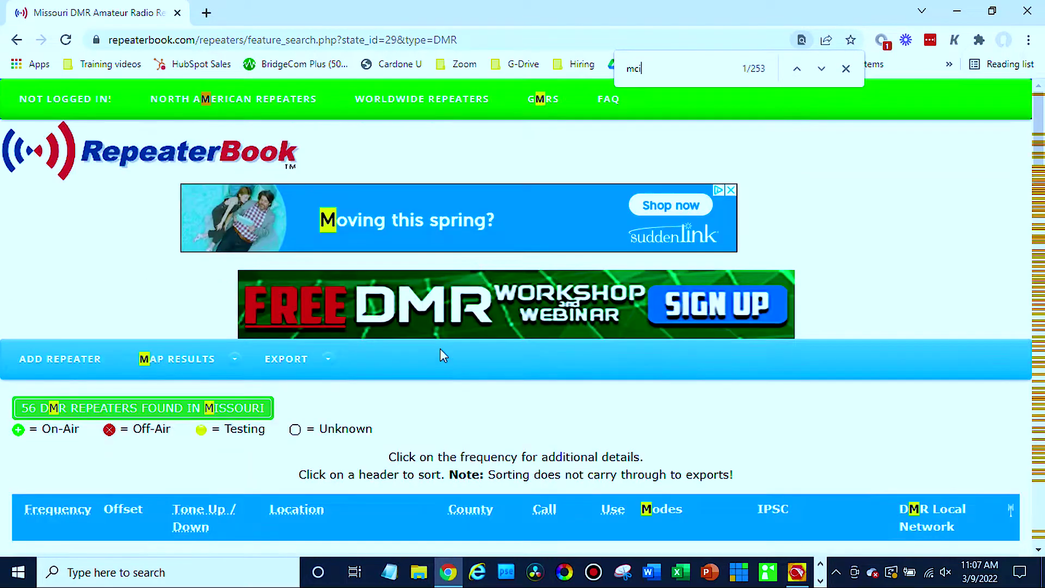
pyautogui.press('BackSpace')
pyautogui.press('BackSpace')
pyautogui.press('BackSpace')
pyautogui.write('kci')
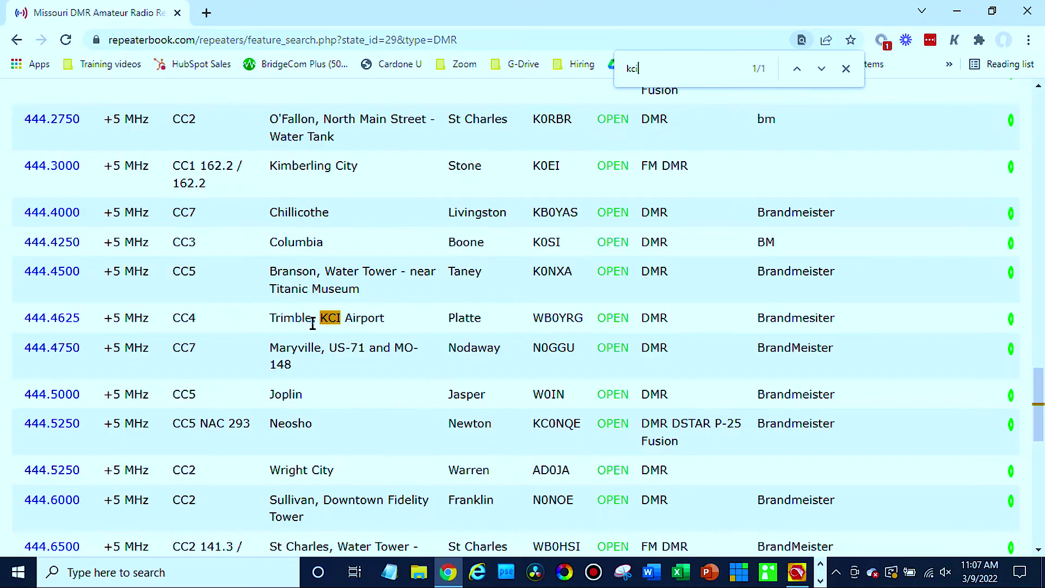
# Open the 444.4625 KCI Airport repeater's details page and review its DMR information.
pyautogui.click(56, 324)
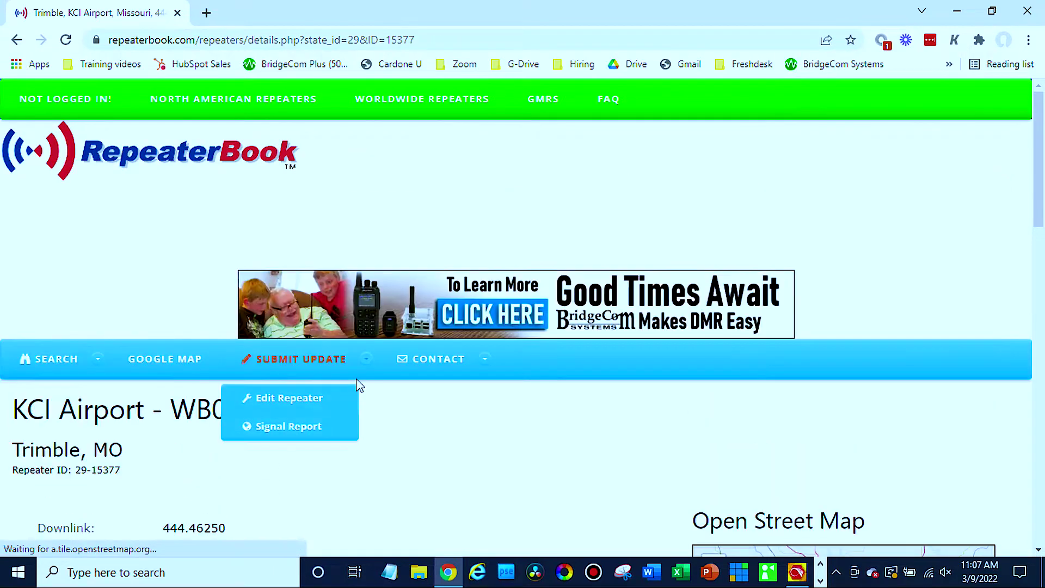
pyautogui.scroll(-3, 439, 494)
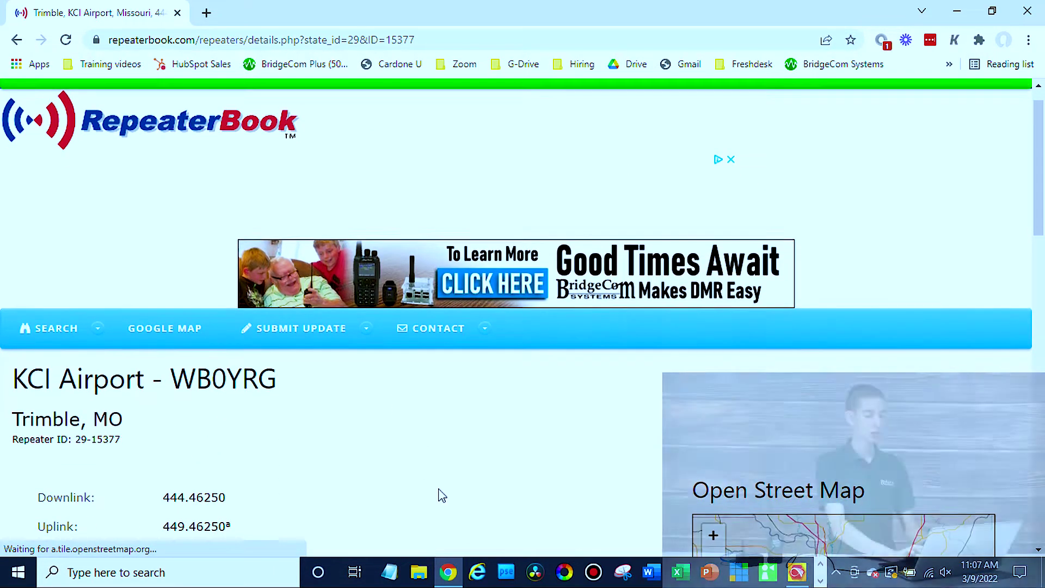
pyautogui.scroll(-2, 442, 495)
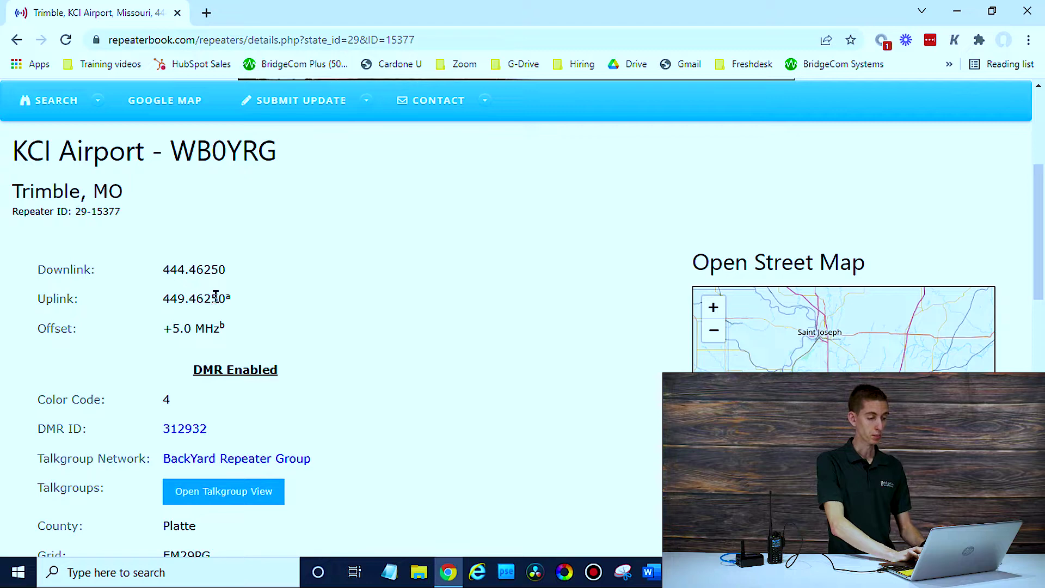
pyautogui.scroll(-1, 336, 305)
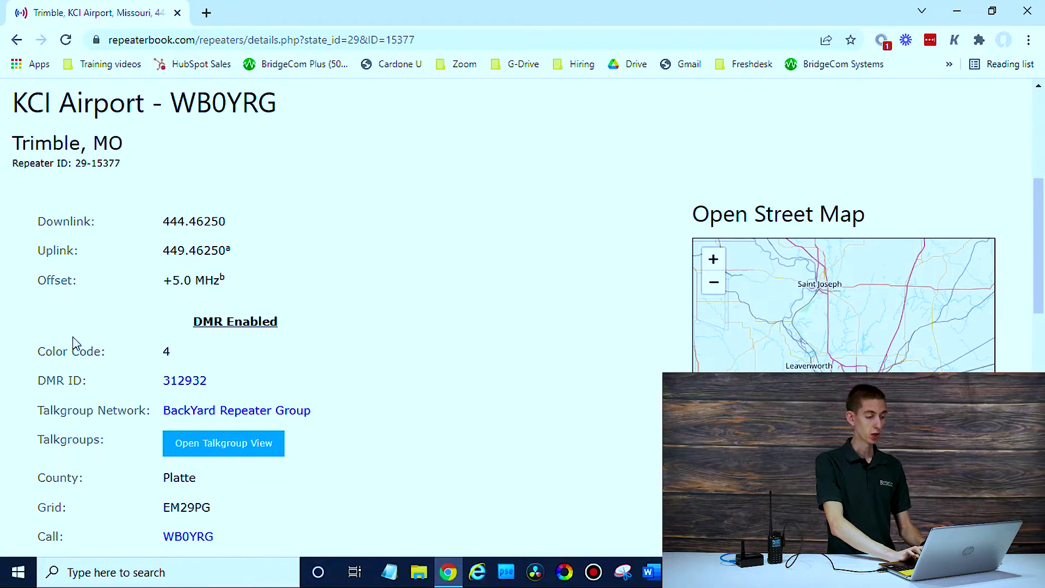
pyautogui.scroll(-2, 283, 381)
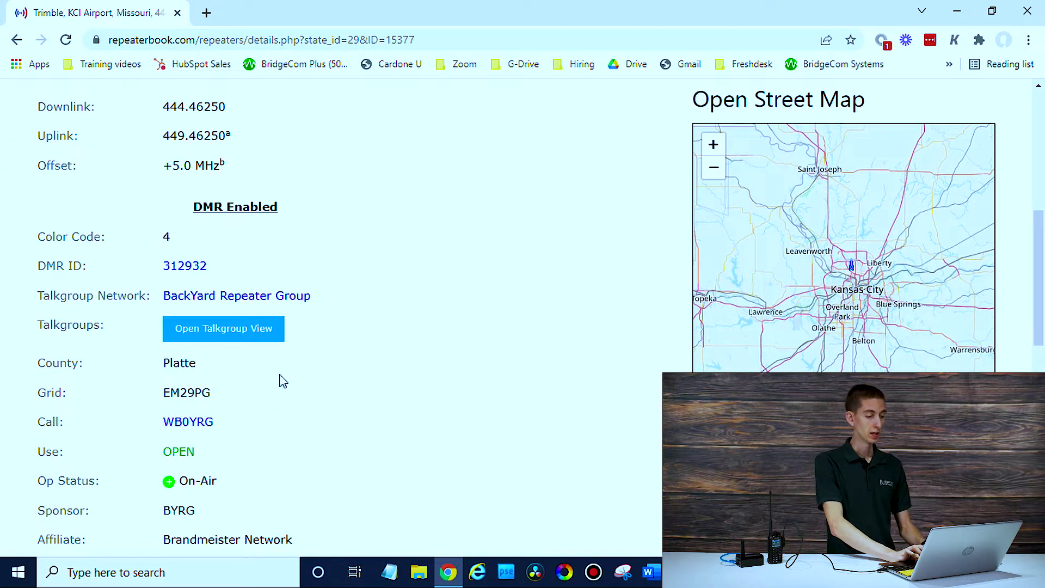
pyautogui.scroll(-3, 351, 453)
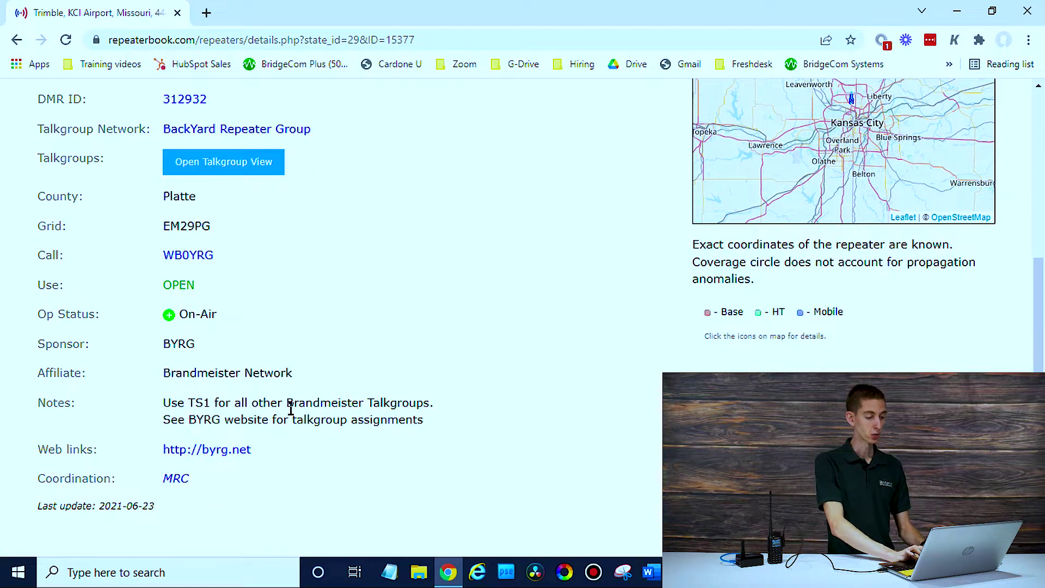
pyautogui.scroll(1, 529, 374)
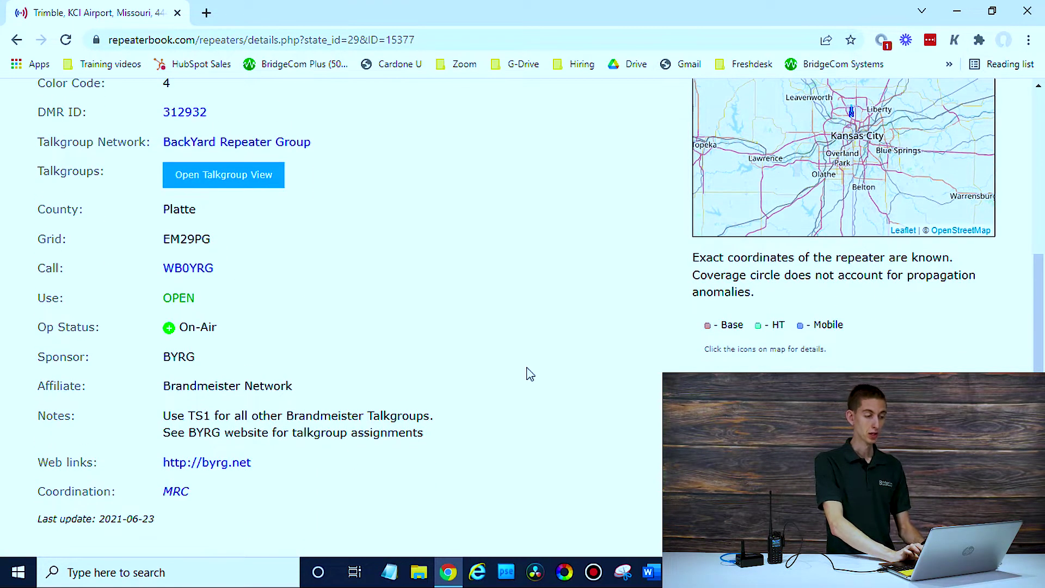
# Expand and collapse the talkgroup table, then return to the Missouri DMR list.
pyautogui.click(212, 181)
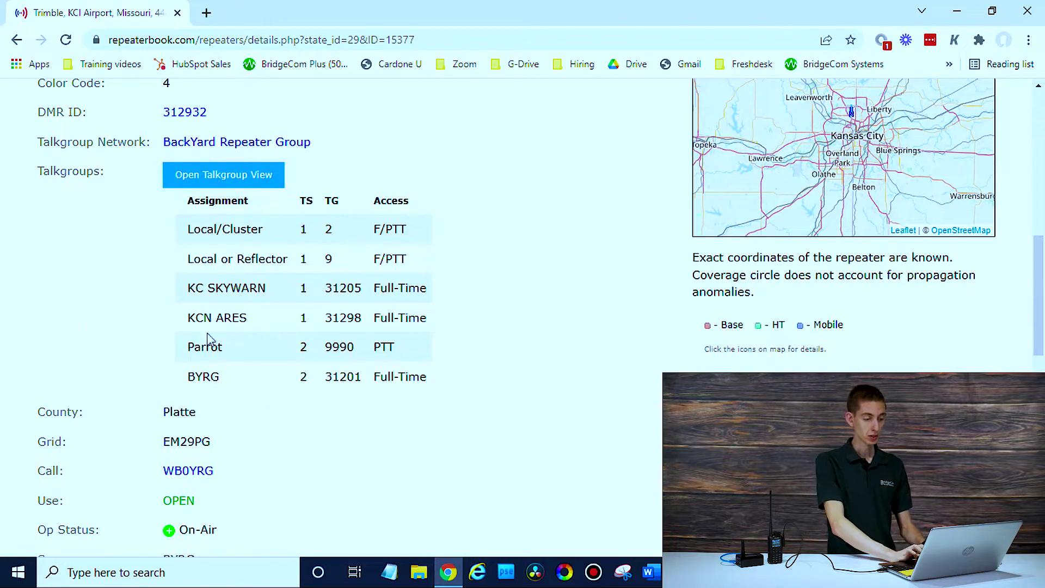
pyautogui.click(242, 176)
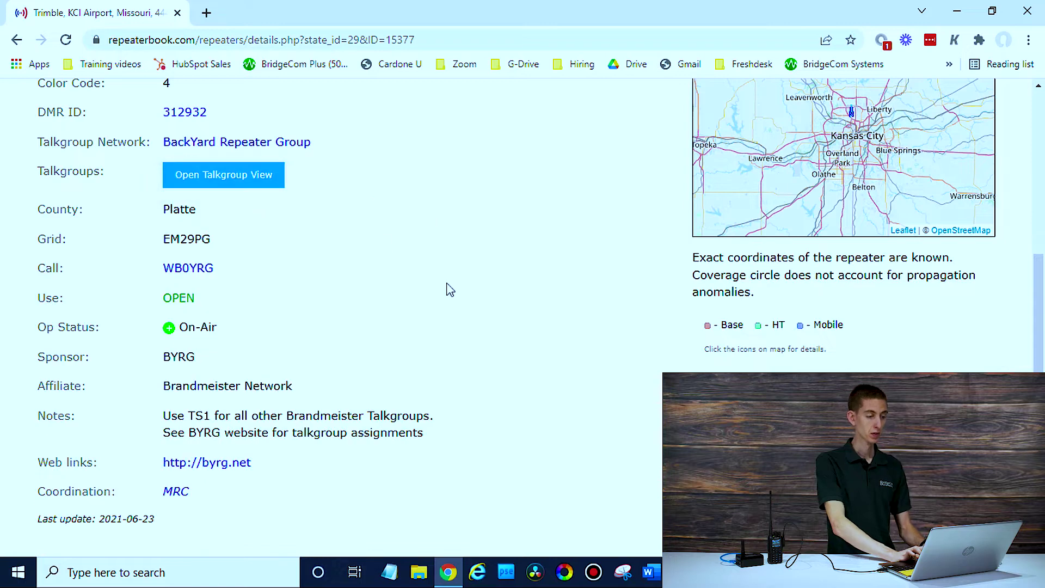
pyautogui.scroll(5, 447, 287)
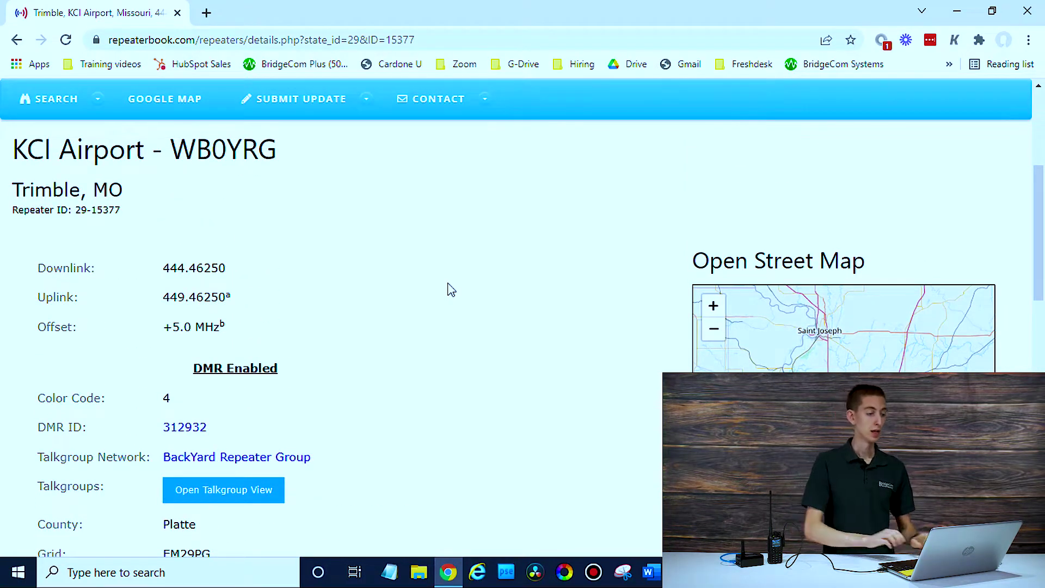
pyautogui.click(18, 42)
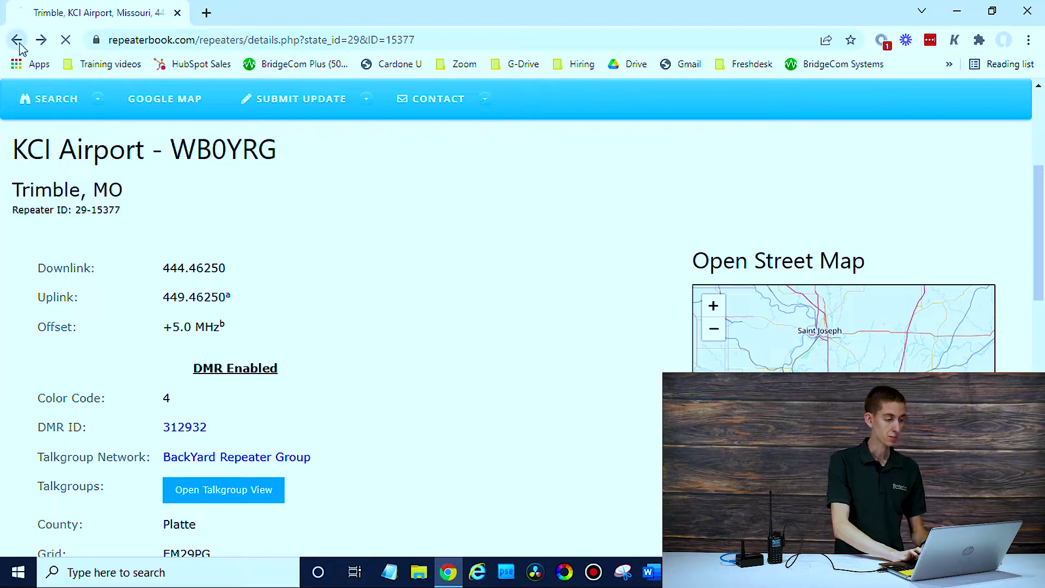
# Map the Missouri DMR results, pan to show more of Missouri, then close the browser.
pyautogui.scroll(10, 320, 297)
pyautogui.scroll(15, 320, 297)
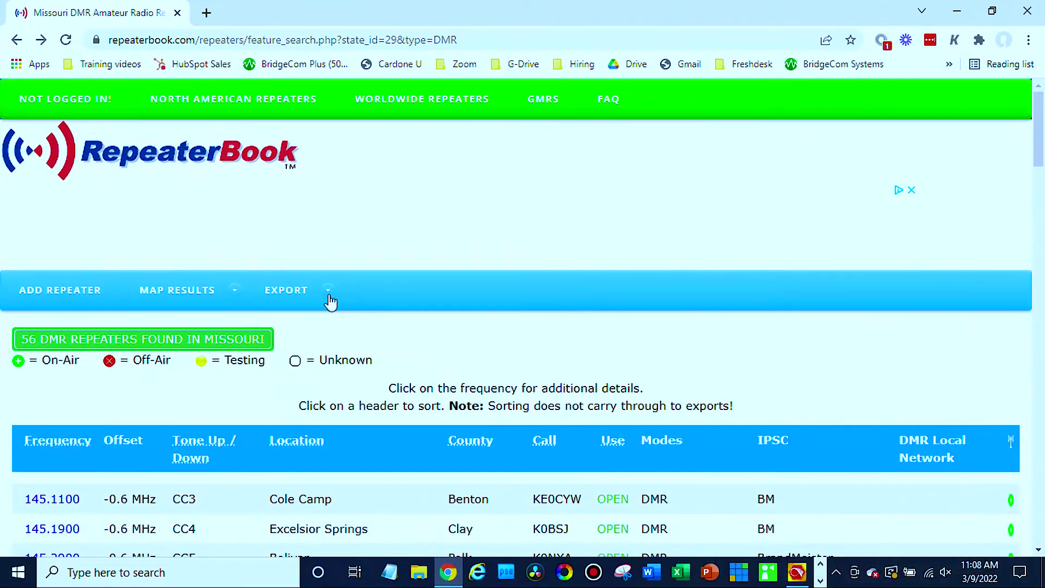
pyautogui.scroll(-2, 413, 374)
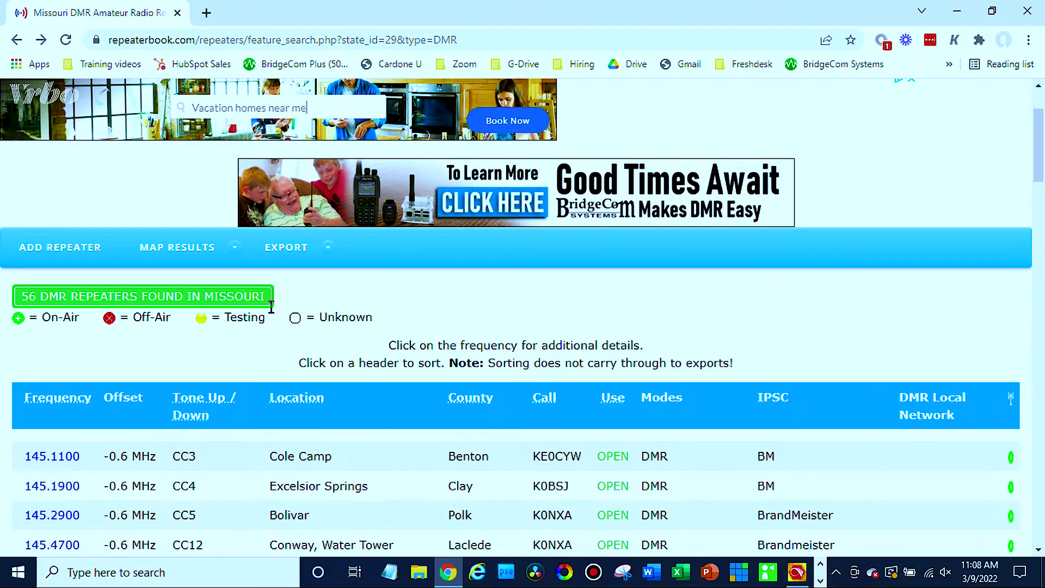
pyautogui.moveTo(187, 248)
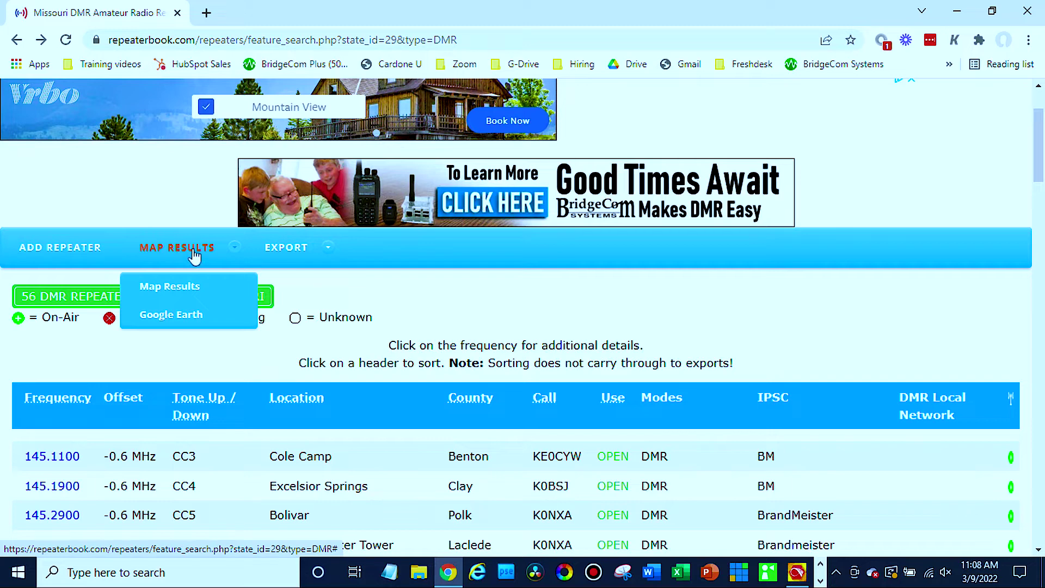
pyautogui.click(182, 291)
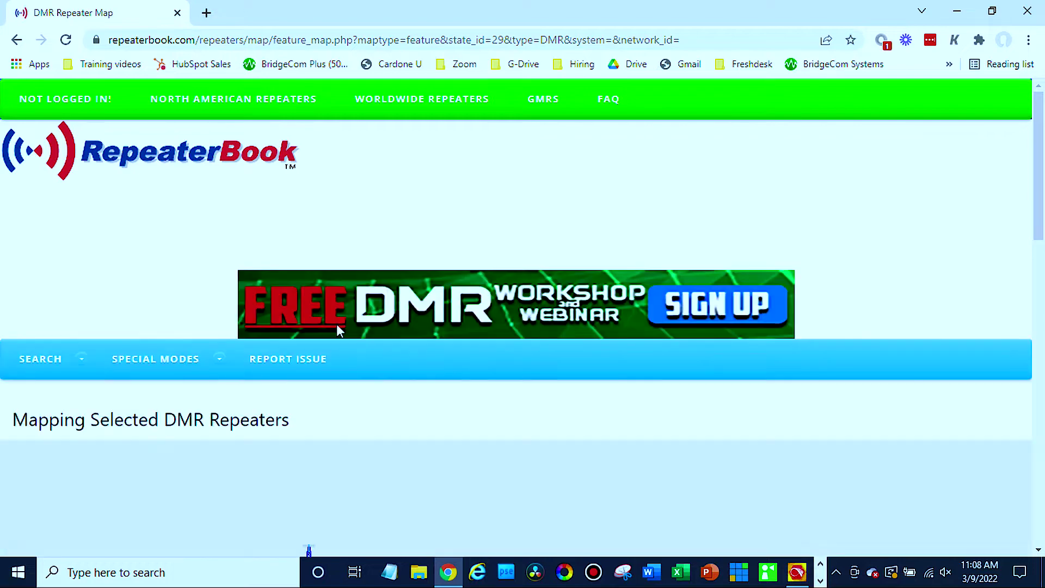
pyautogui.scroll(-3, 787, 422)
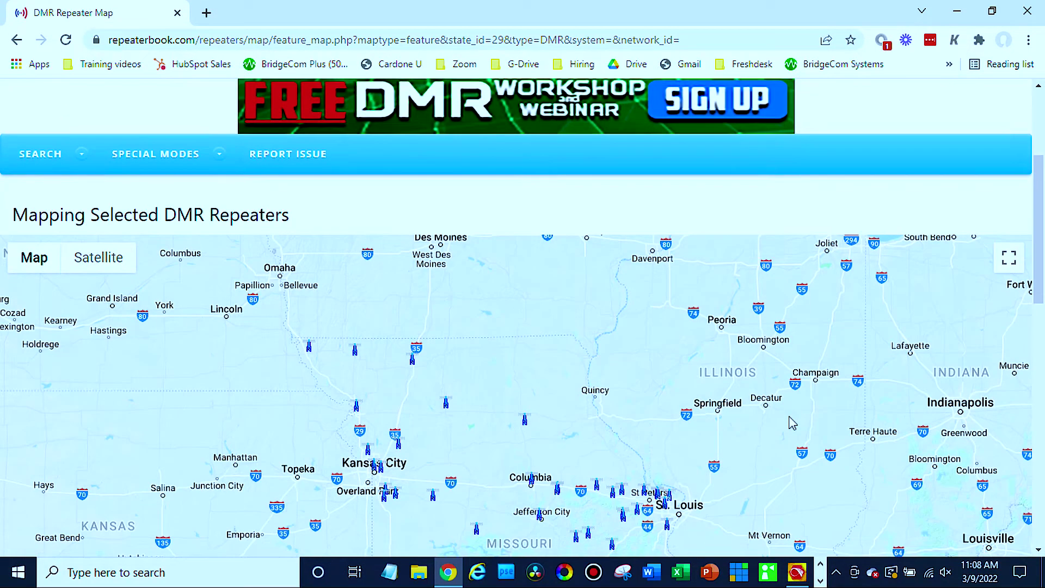
pyautogui.moveTo(513, 441); pyautogui.dragTo(546, 378)
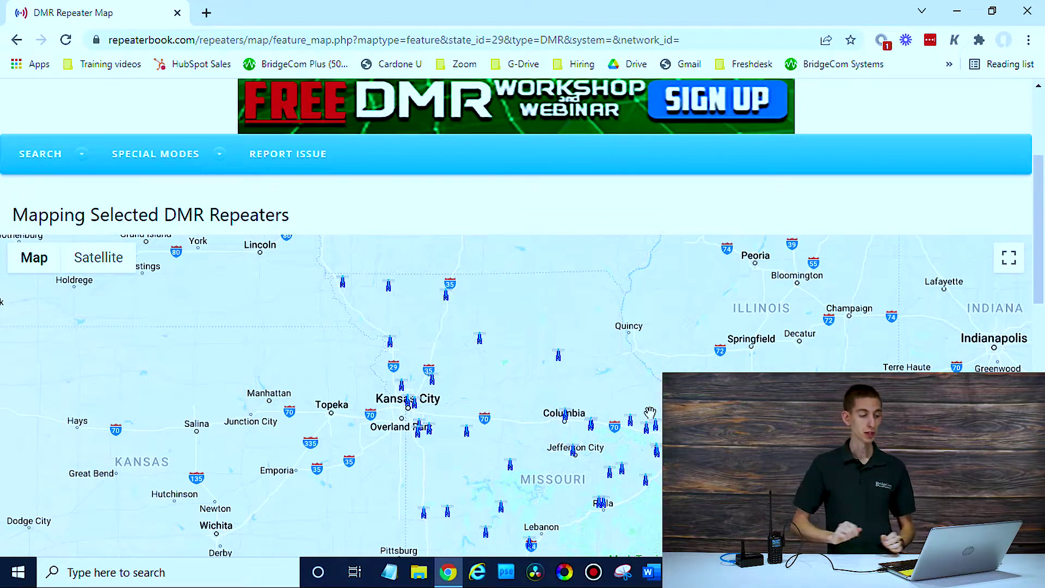
pyautogui.click(1035, 7)
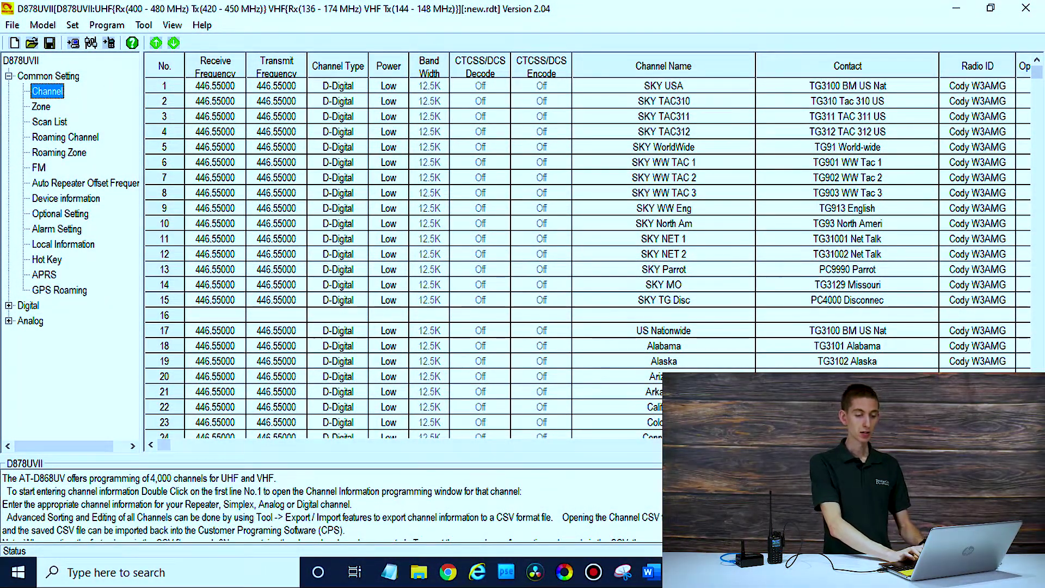
# Scroll the channel table to rows 906–929 and open empty channel 915 for editing.
pyautogui.scroll(-5, 1041, 265)
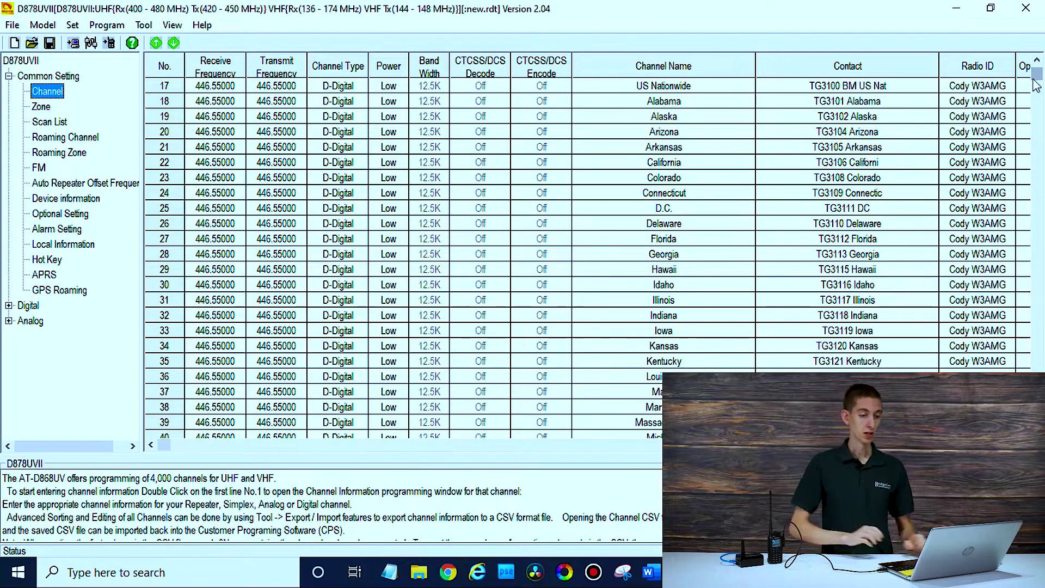
pyautogui.moveTo(1033, 80); pyautogui.dragTo(1038, 157)
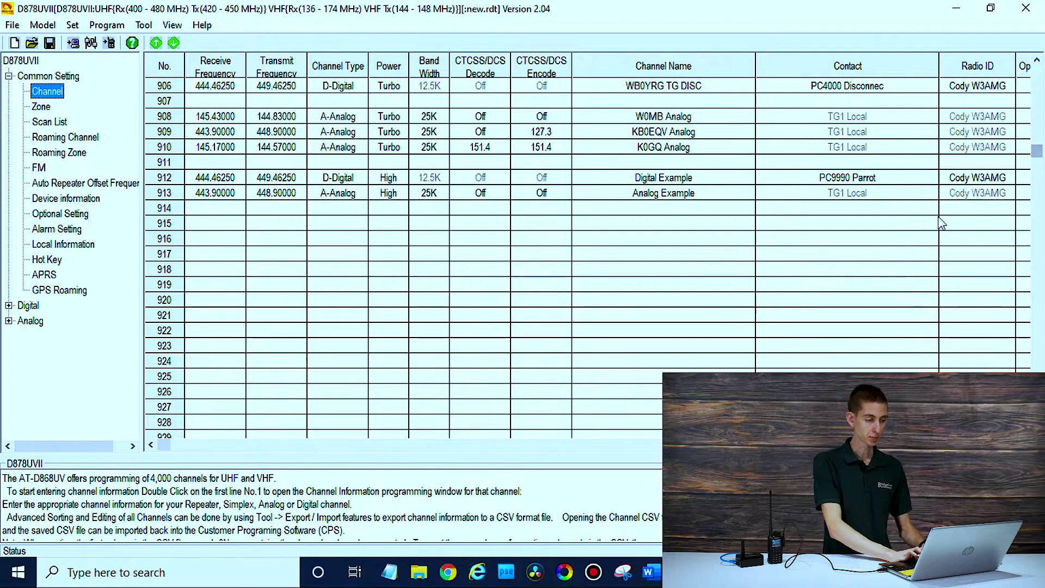
pyautogui.doubleClick(220, 223)
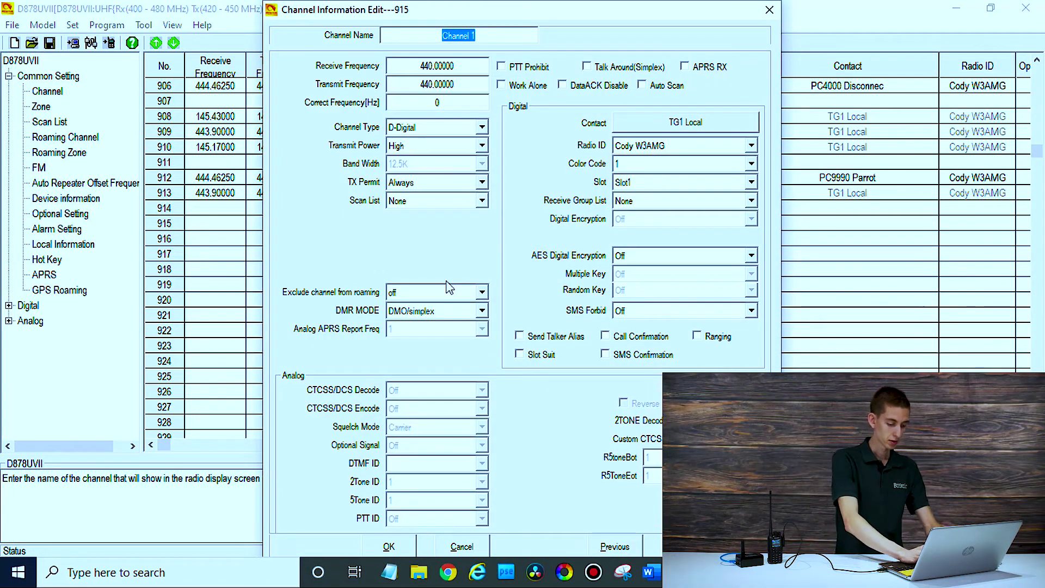
# Rename channel 915 from 'Channel 1' to 'KCI Repeater' and select its transmit frequency value.
pyautogui.write('KCI R')
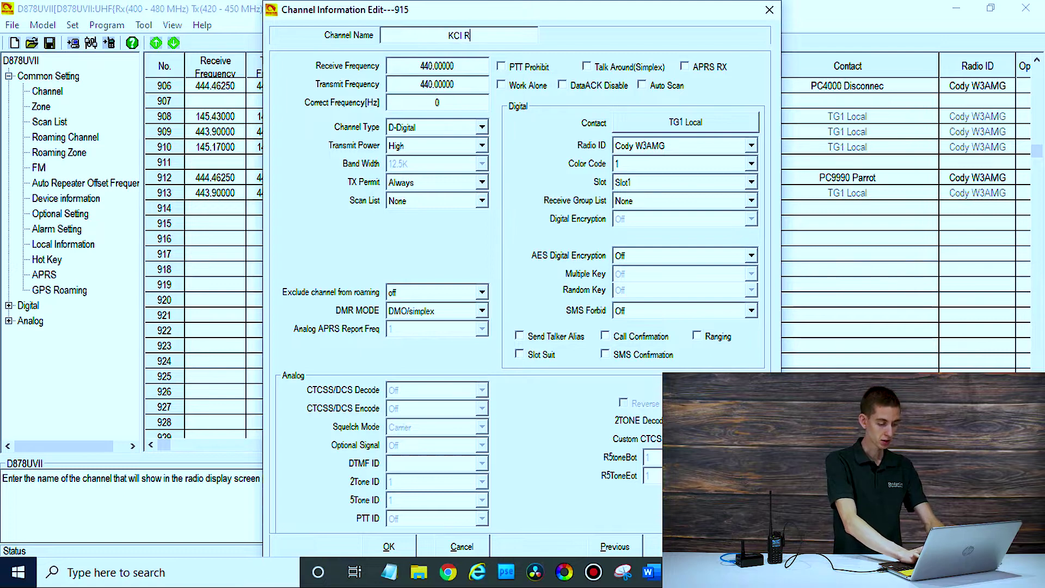
pyautogui.write('epeater')
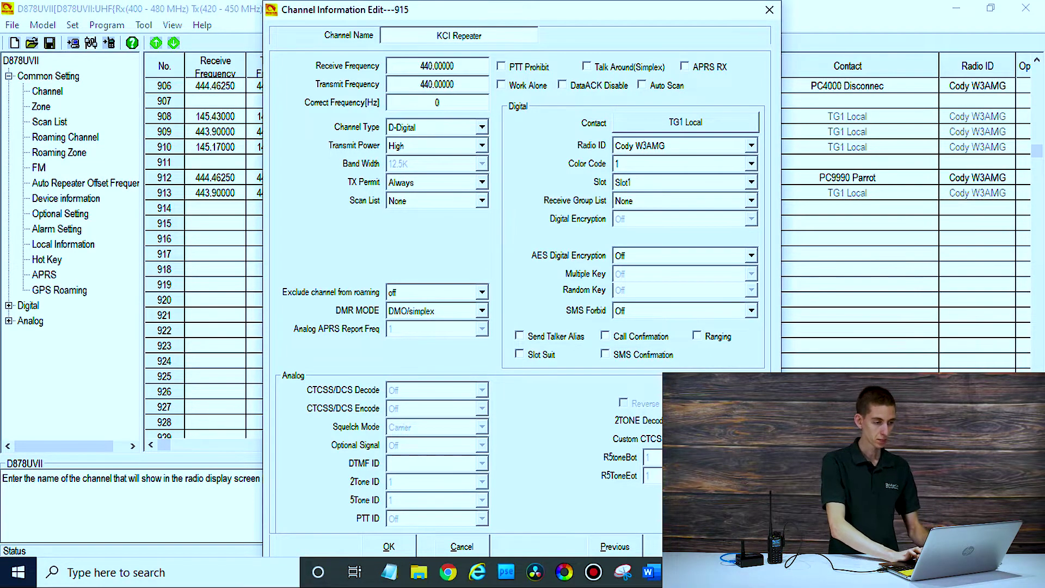
pyautogui.doubleClick(459, 61)
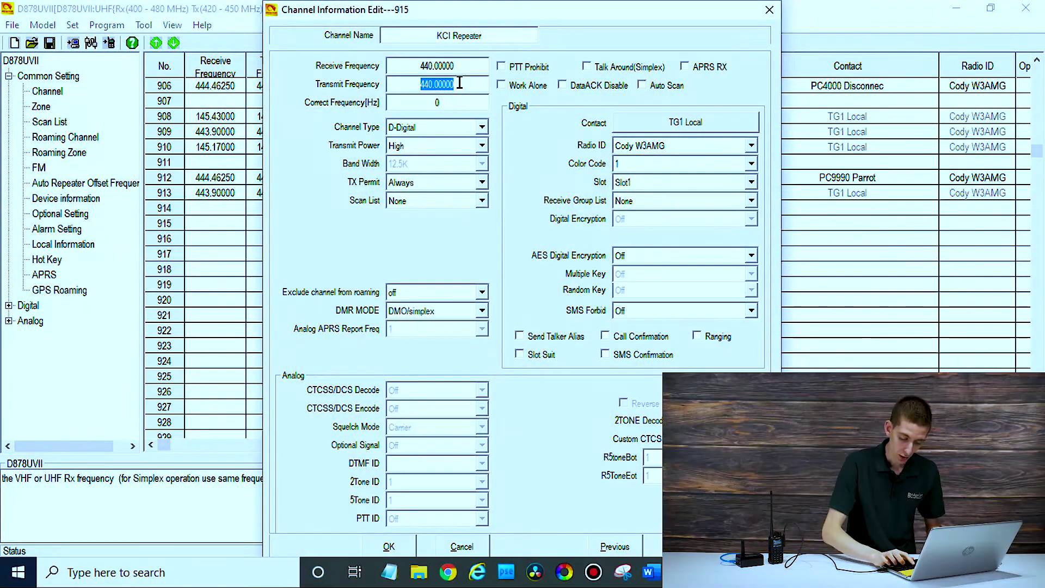
# Enter transmit frequency 449.4625 and receive frequency 444.4625 for channel 915.
pyautogui.write('44')
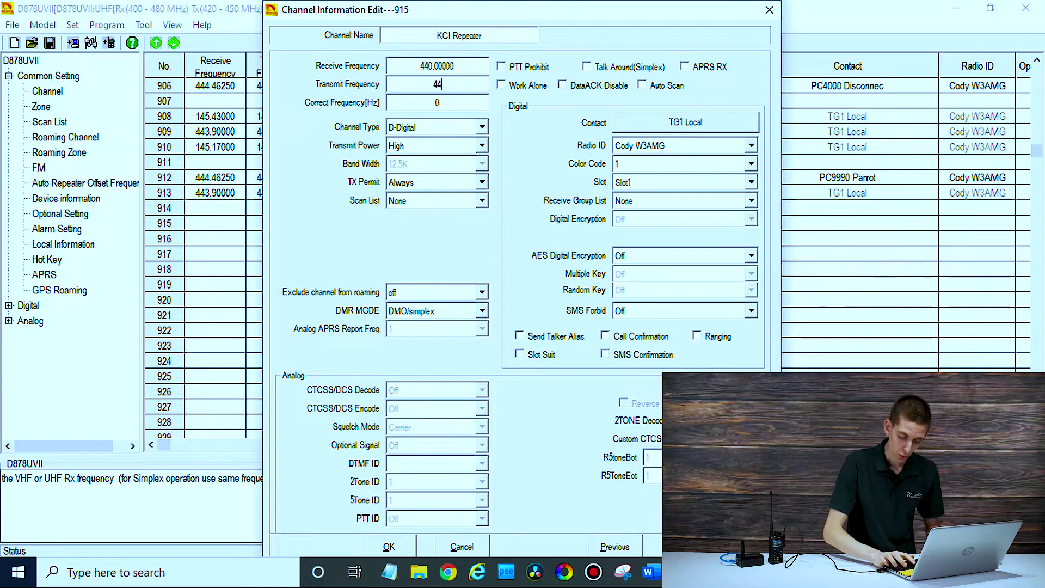
pyautogui.write('9.4625')
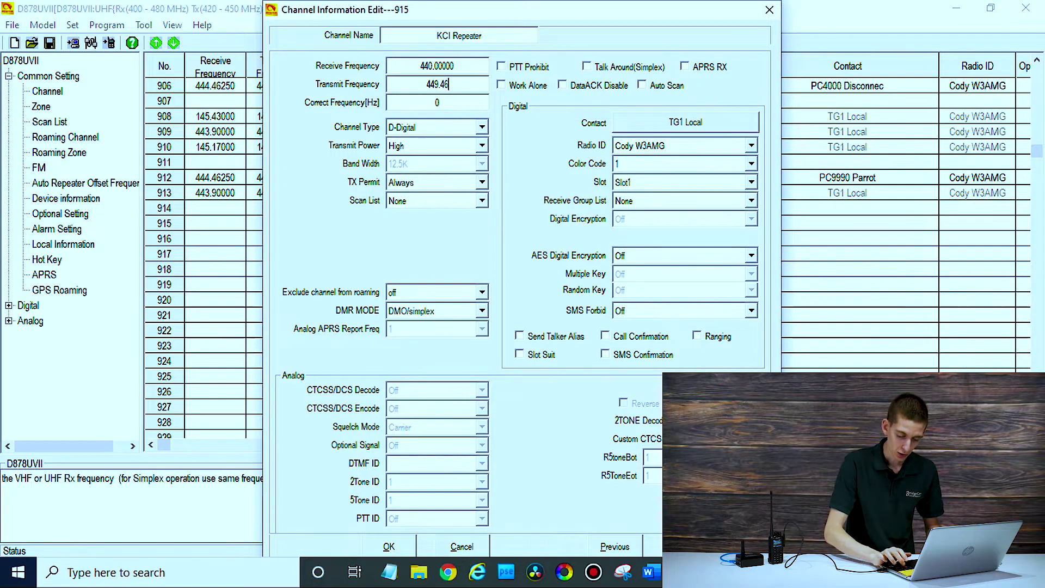
pyautogui.click(467, 66)
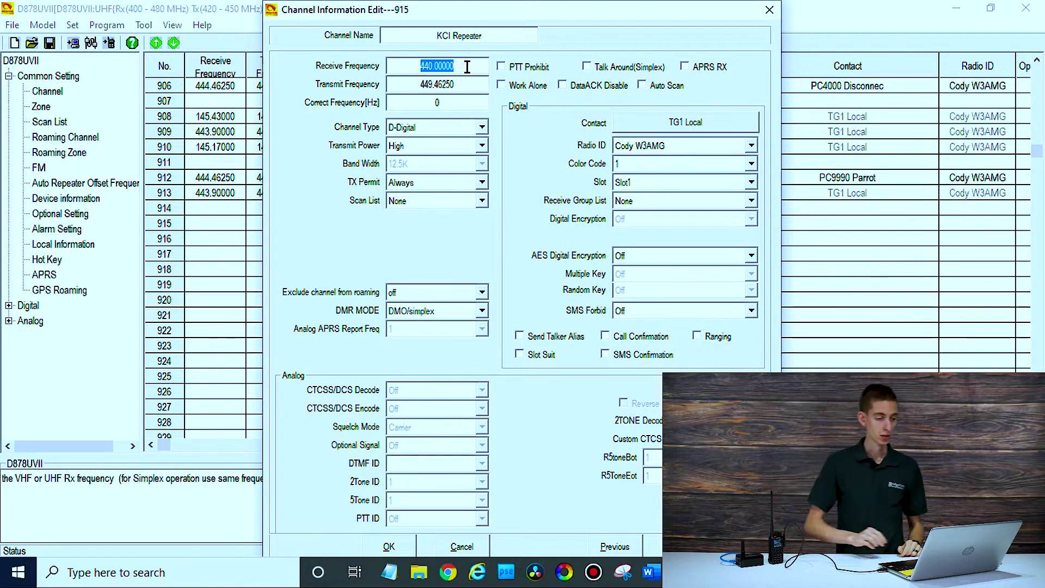
pyautogui.write('444')
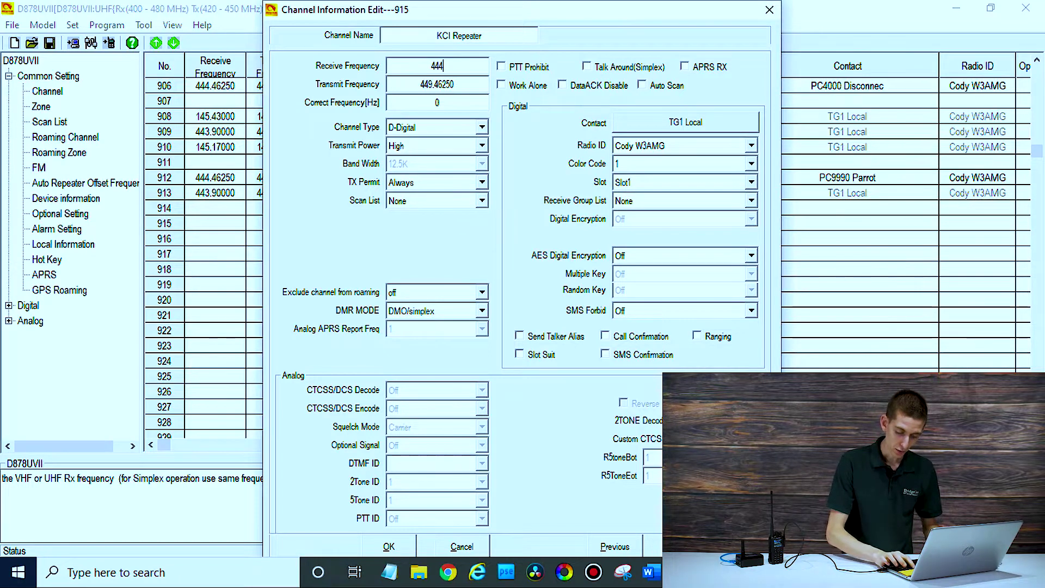
pyautogui.write('.4625')
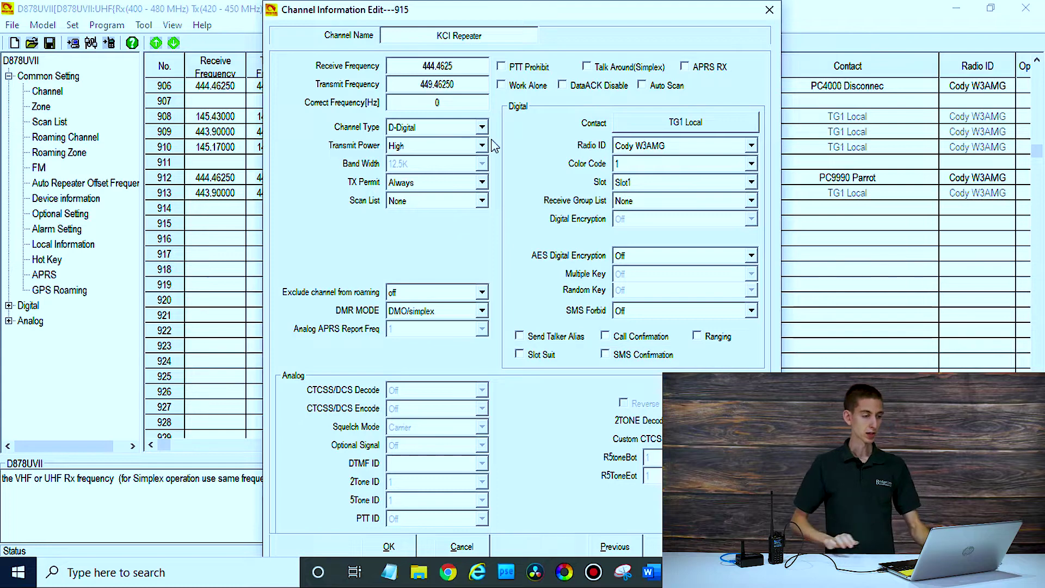
# Set channel 915 to D-Digital with Turbo transmit power and Repeater DMR mode.
pyautogui.click(457, 128)
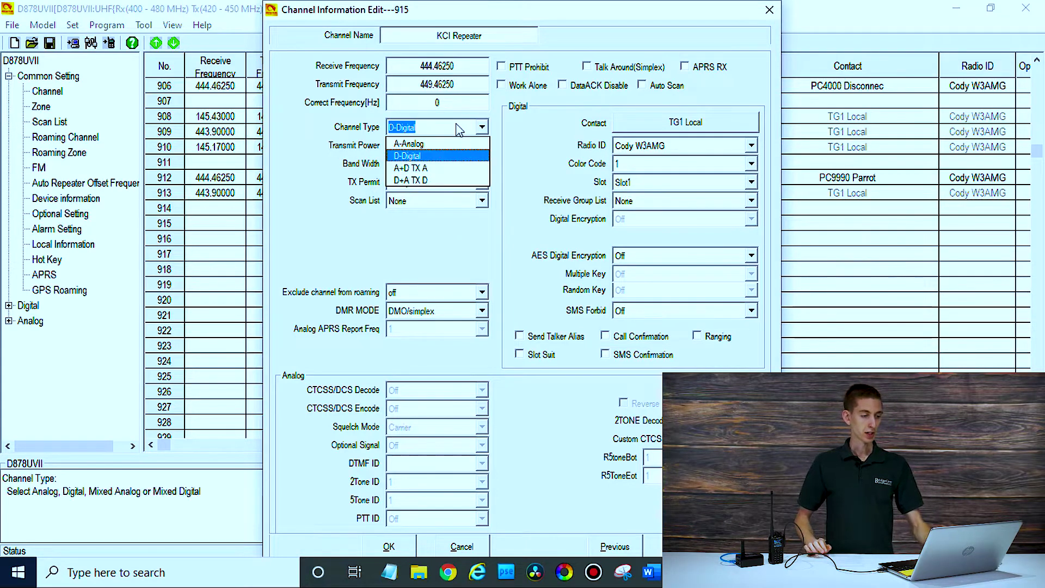
pyautogui.click(548, 132)
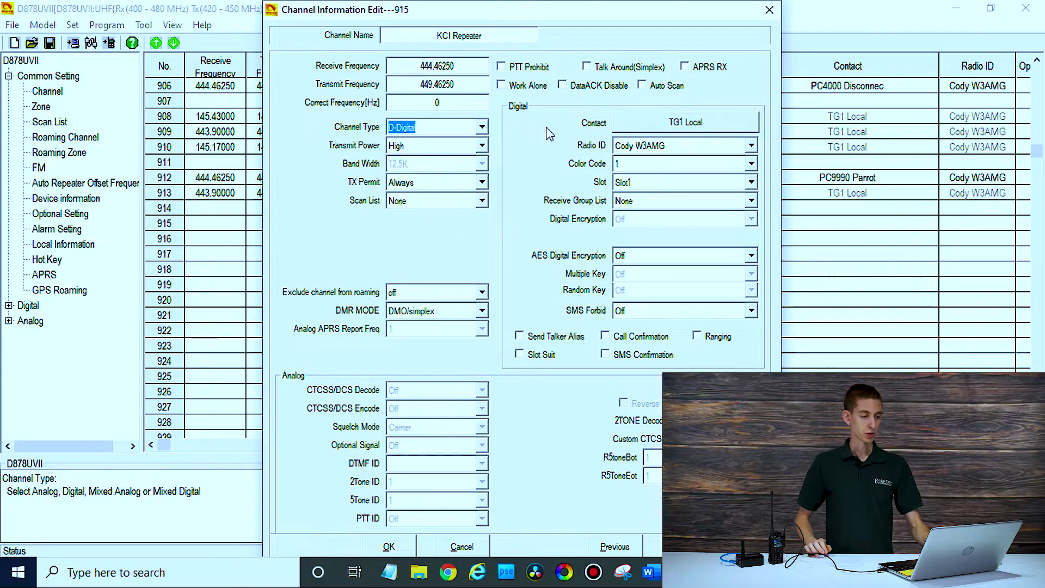
pyautogui.click(463, 152)
pyautogui.click(450, 195)
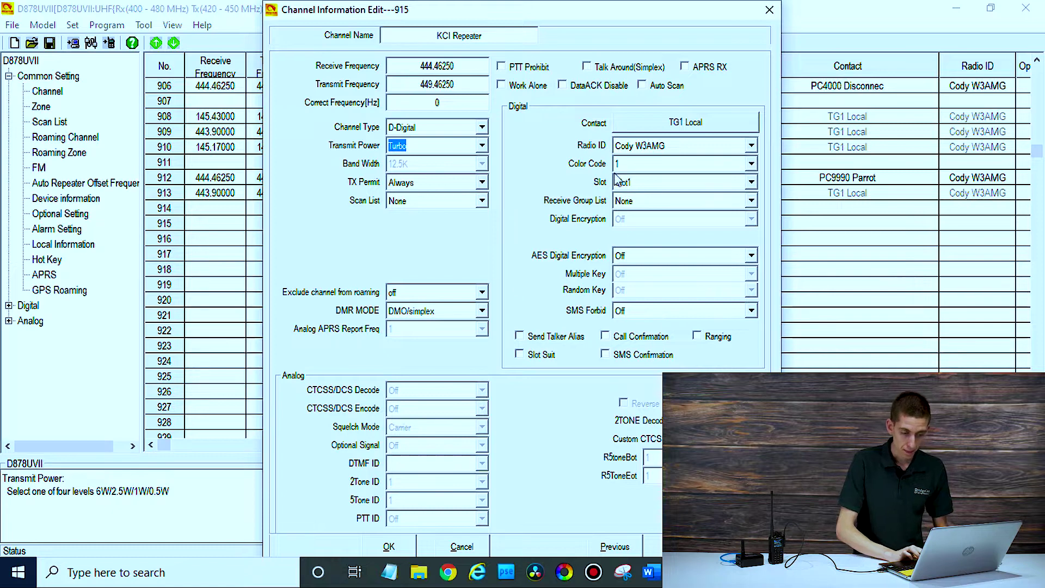
pyautogui.click(466, 314)
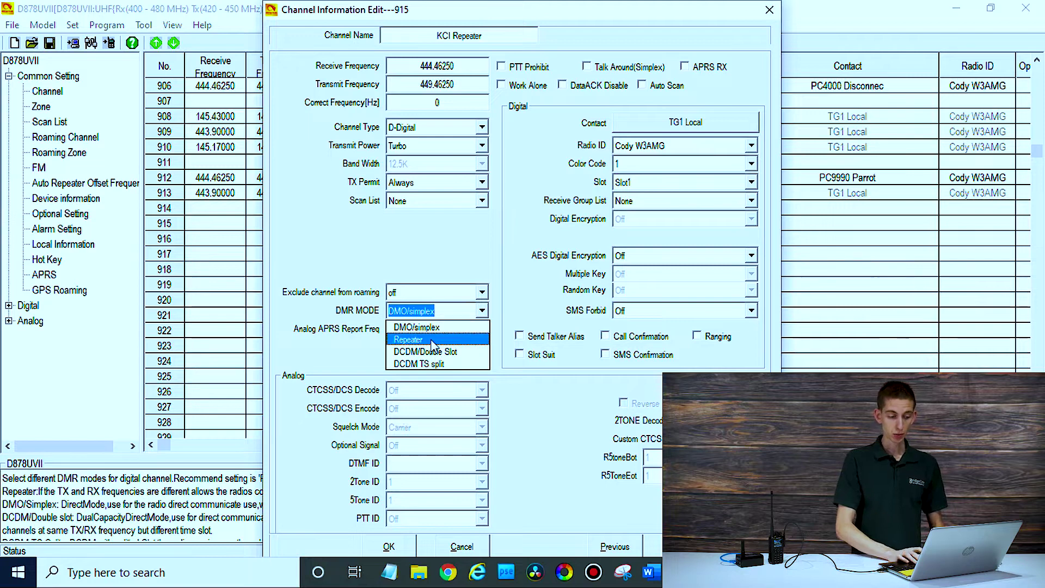
pyautogui.click(434, 340)
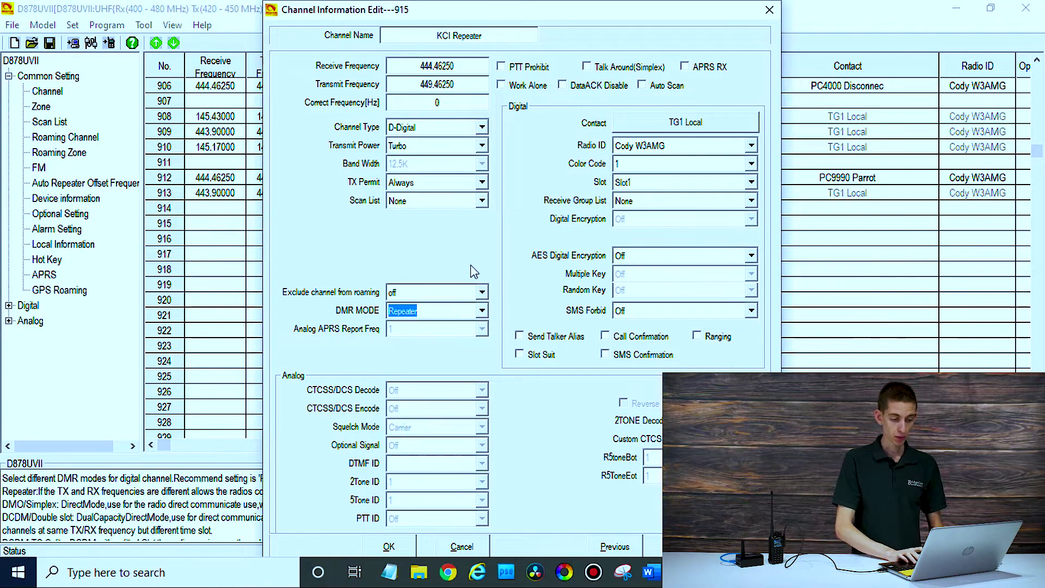